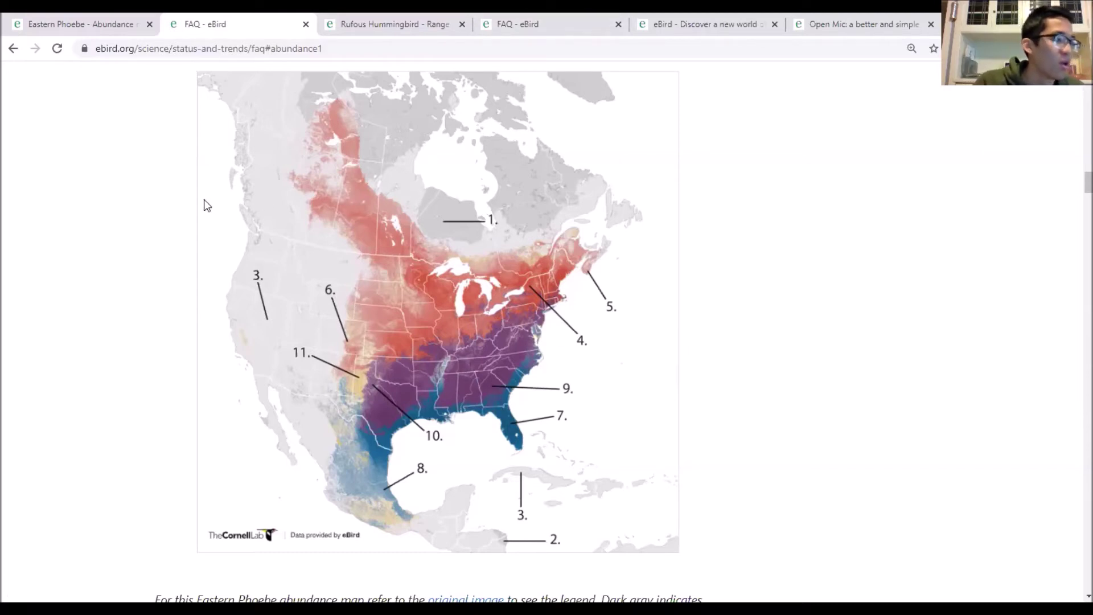
- Return from the Eastern Phoebe map to the full species list, search for "rufous" and open the Rufous Hummingbird products page
key(ctrl+Tab)
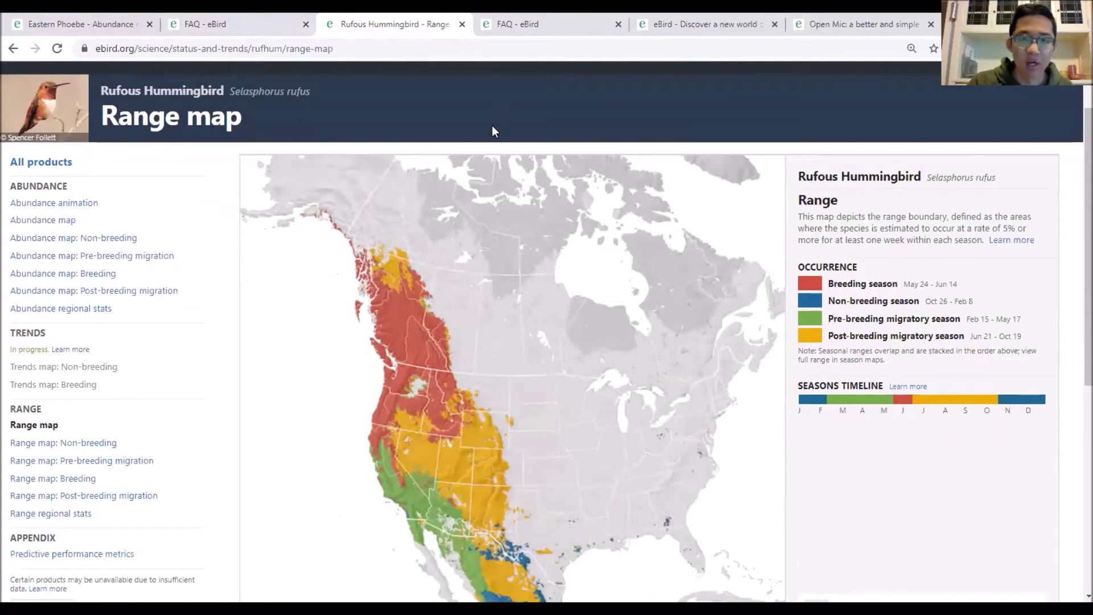
click(210, 26)
click(73, 28)
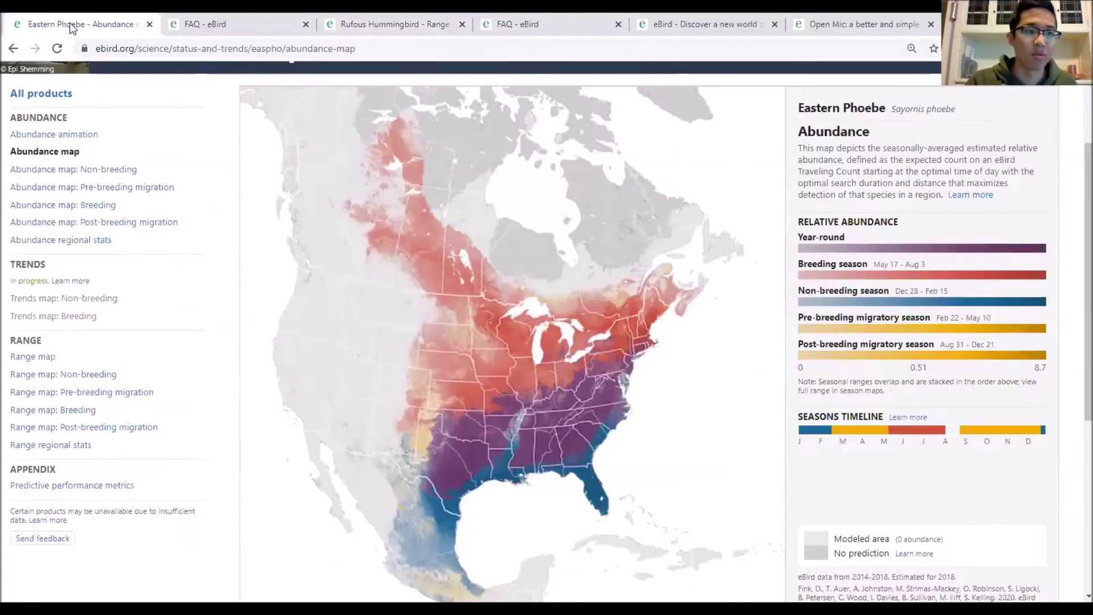
scroll(216, 163, up, 3)
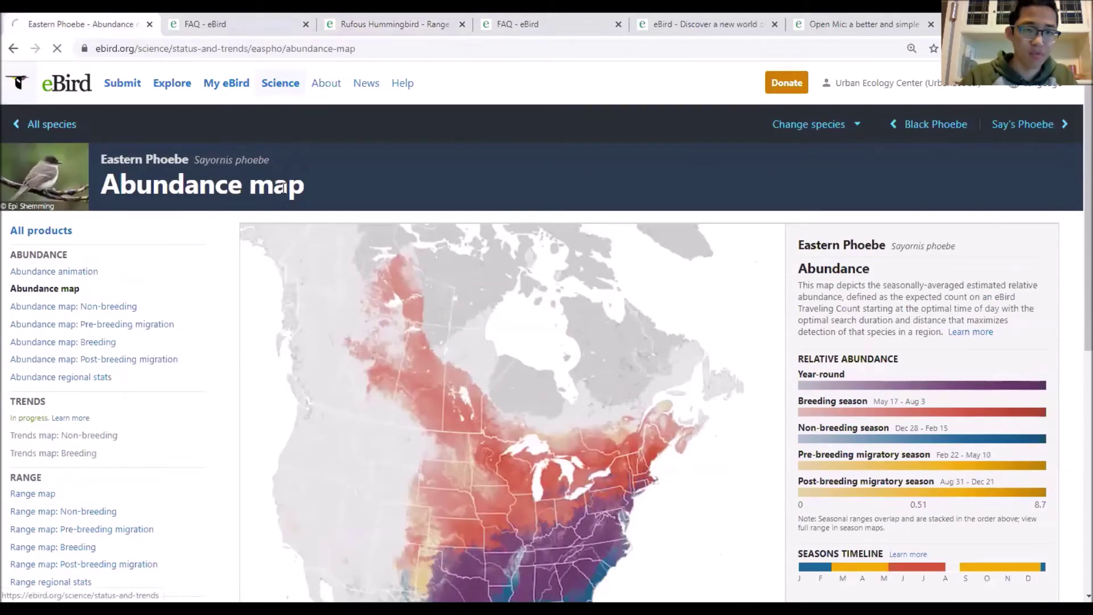
click(53, 130)
click(262, 397)
text(rufous)
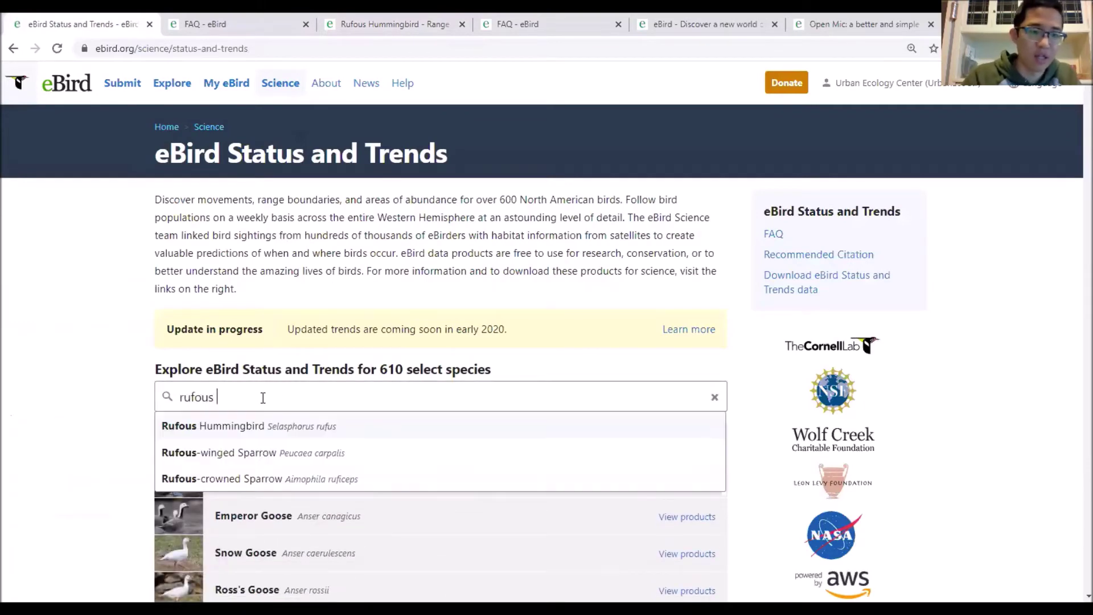
click(234, 421)
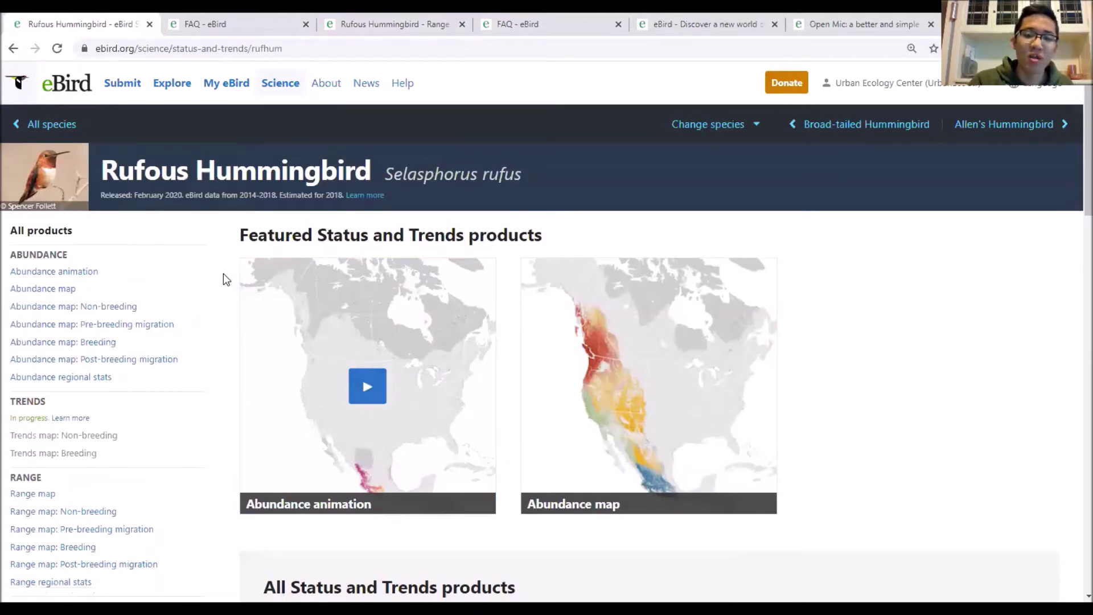
- Open the Rufous Hummingbird's abundance map and examine the seasonal areas and their legend
click(706, 374)
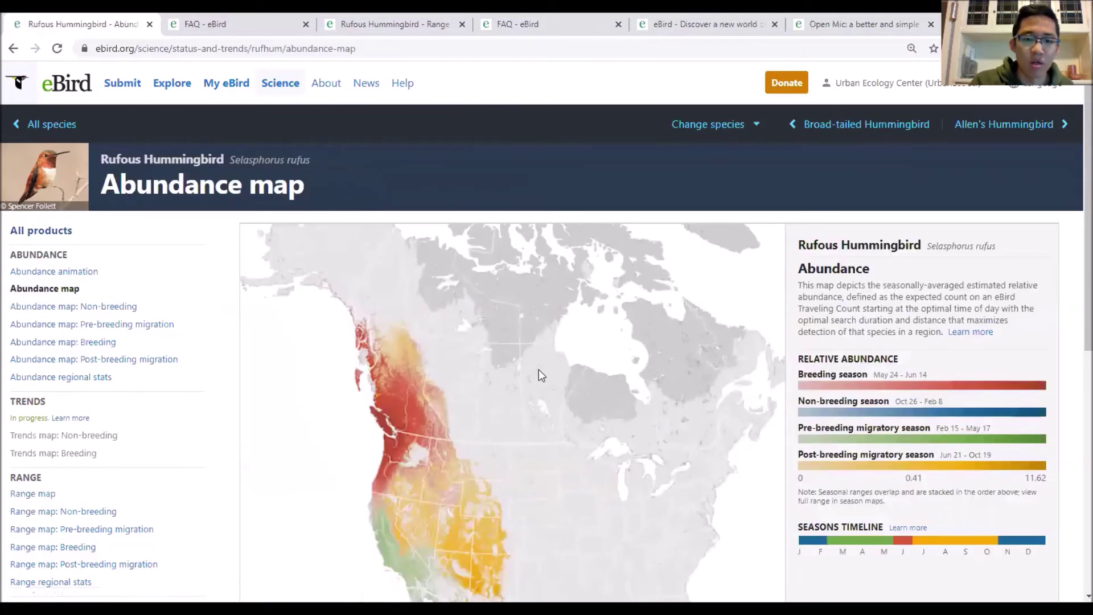
scroll(539, 371, down, 3)
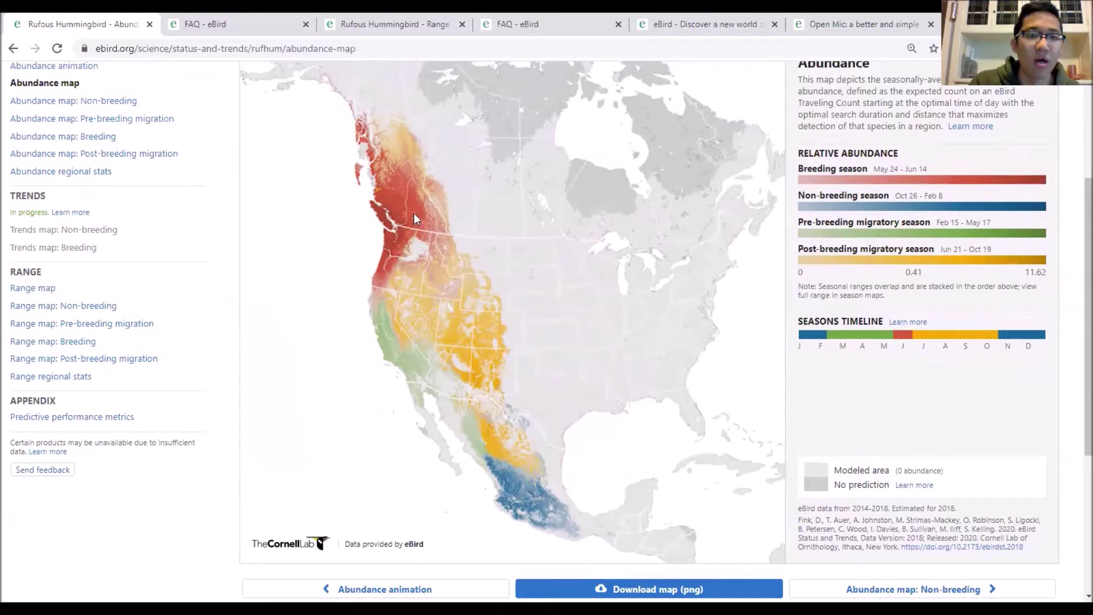
scroll(266, 220, up, 3)
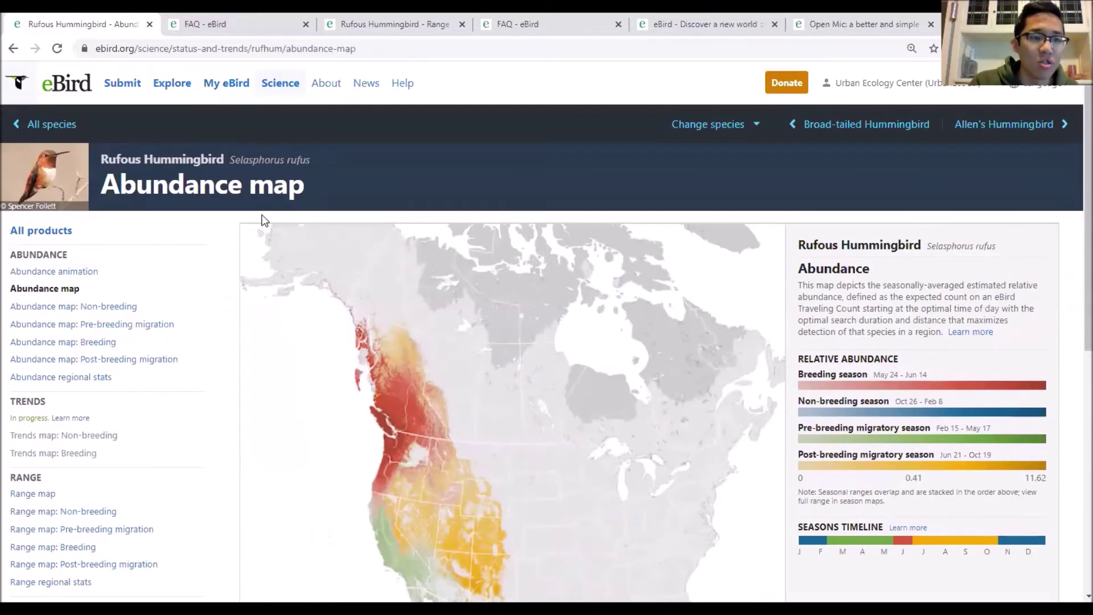
- Open the Rufous Hummingbird's abundance animation and play it through the year
click(73, 271)
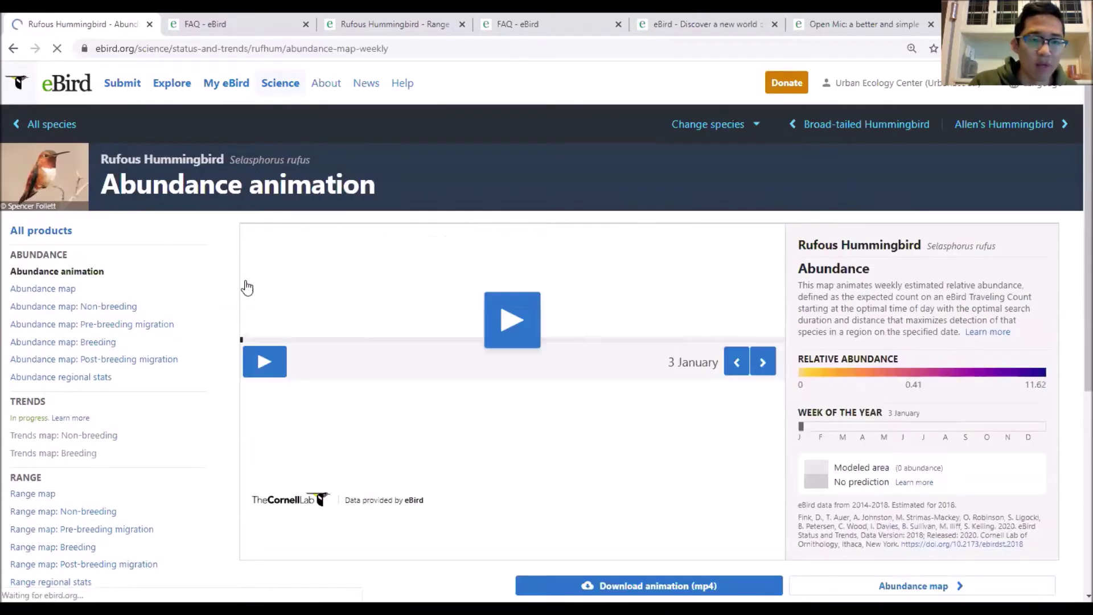
scroll(247, 288, down, 2)
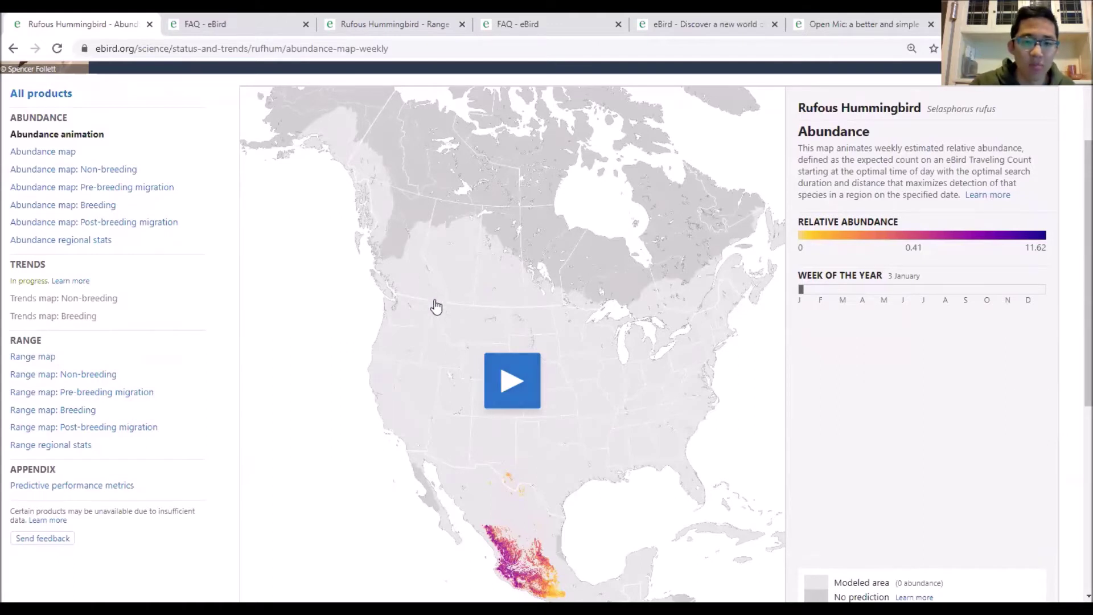
click(511, 390)
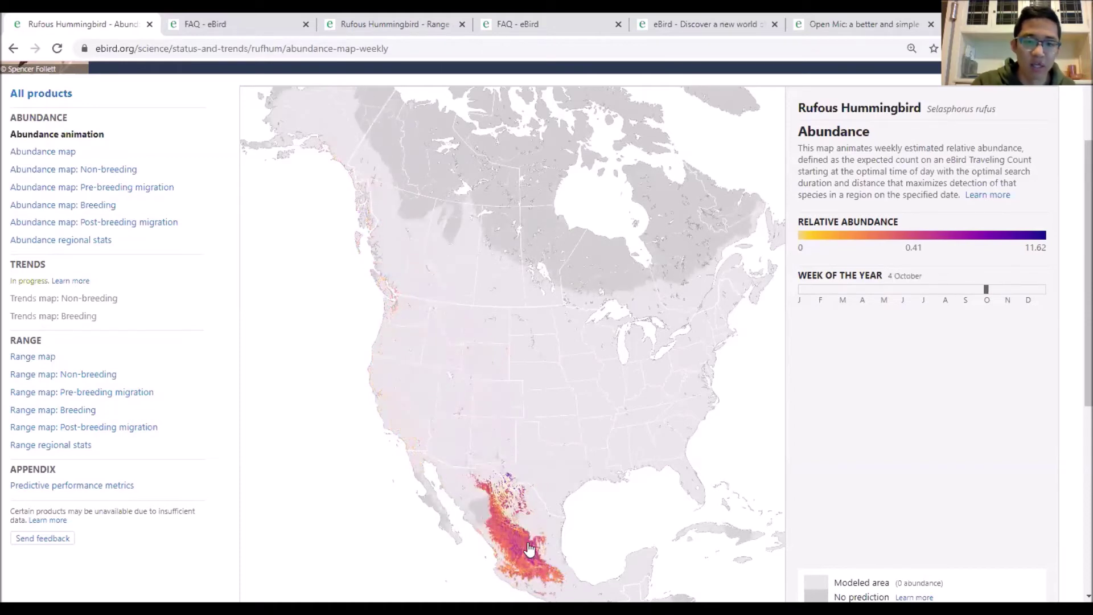
- Rewind the Rufous Hummingbird animation to 7 February, let it play and pause it at 21 March
scroll(939, 419, down, 1)
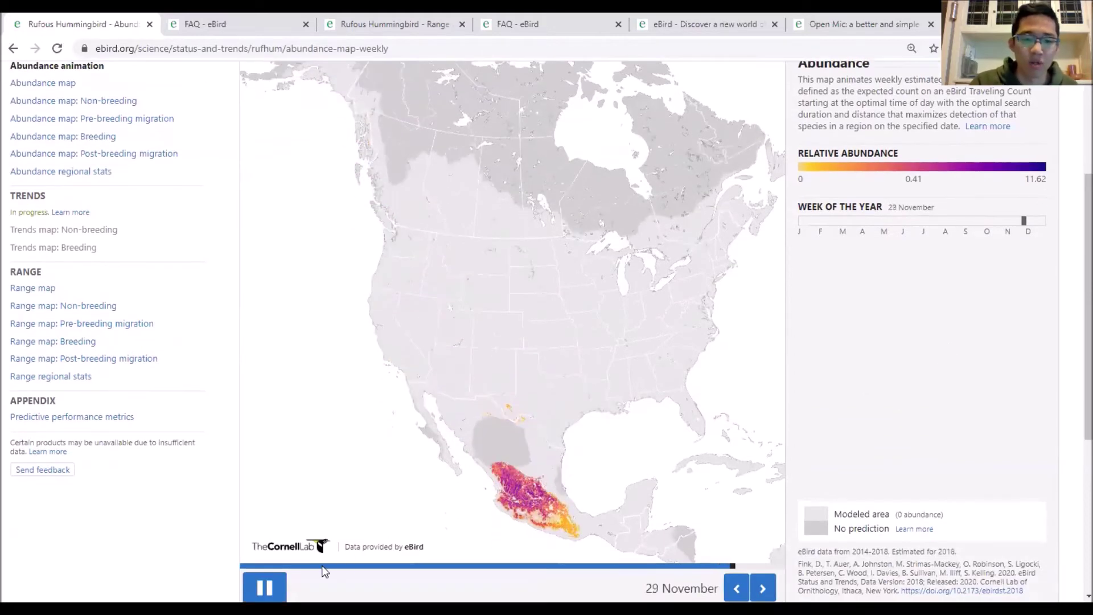
click(296, 567)
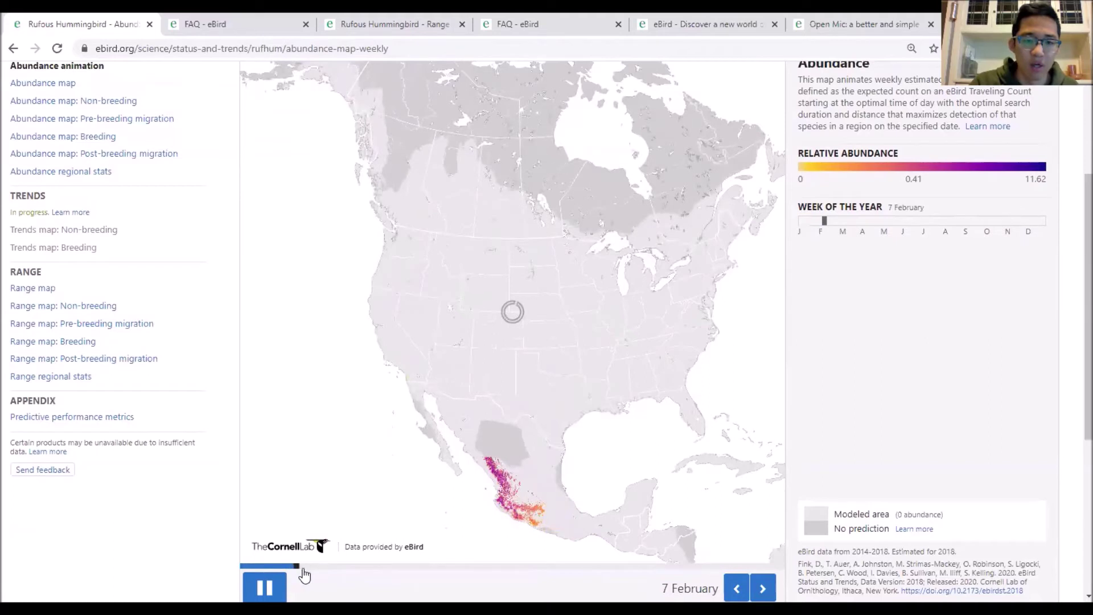
click(265, 587)
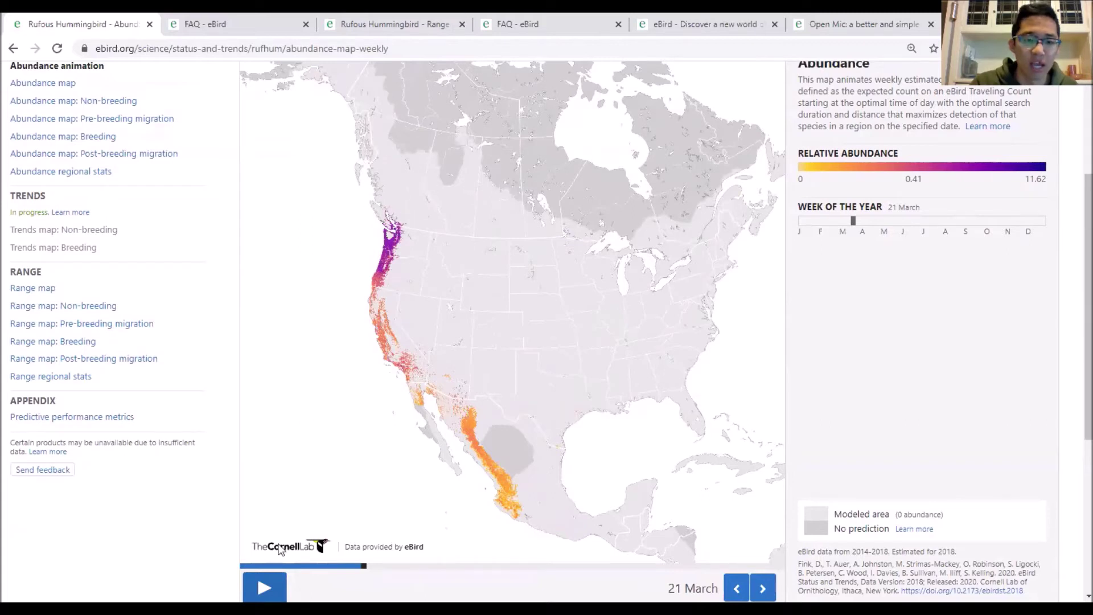
- Move the animation to 27 June and play it in short stretches, pausing at 19 July, 16 August and 27 September
drag(367, 566, 508, 571)
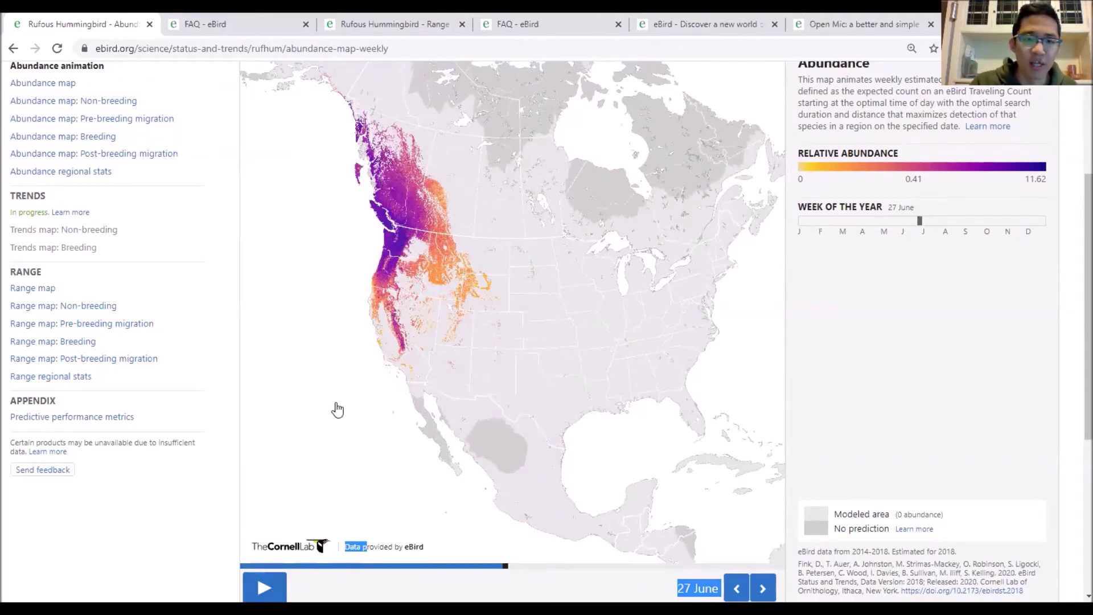
click(264, 586)
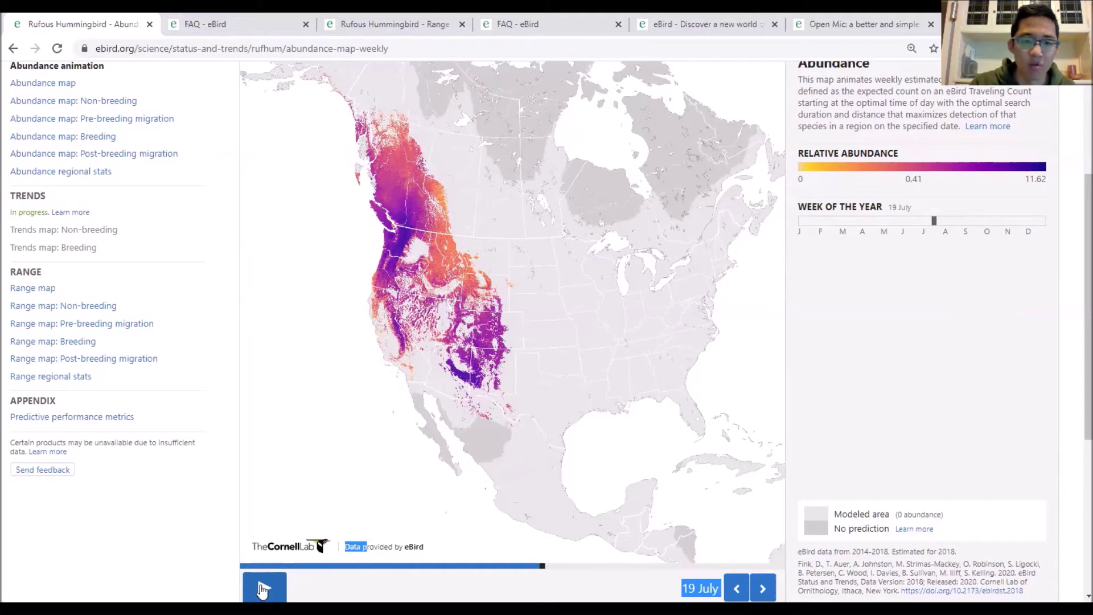
click(262, 589)
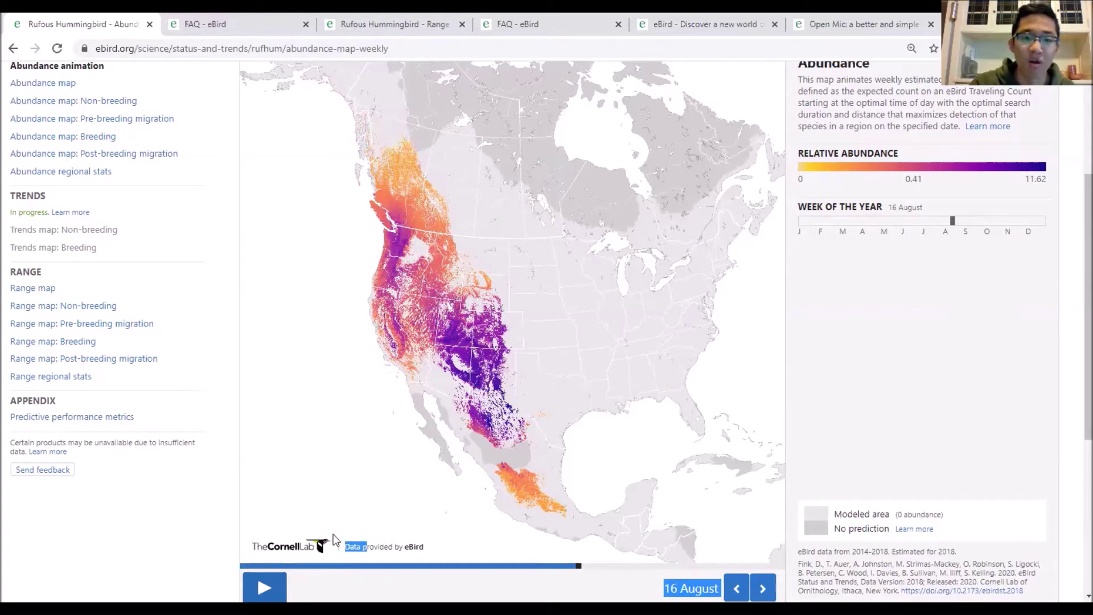
click(264, 588)
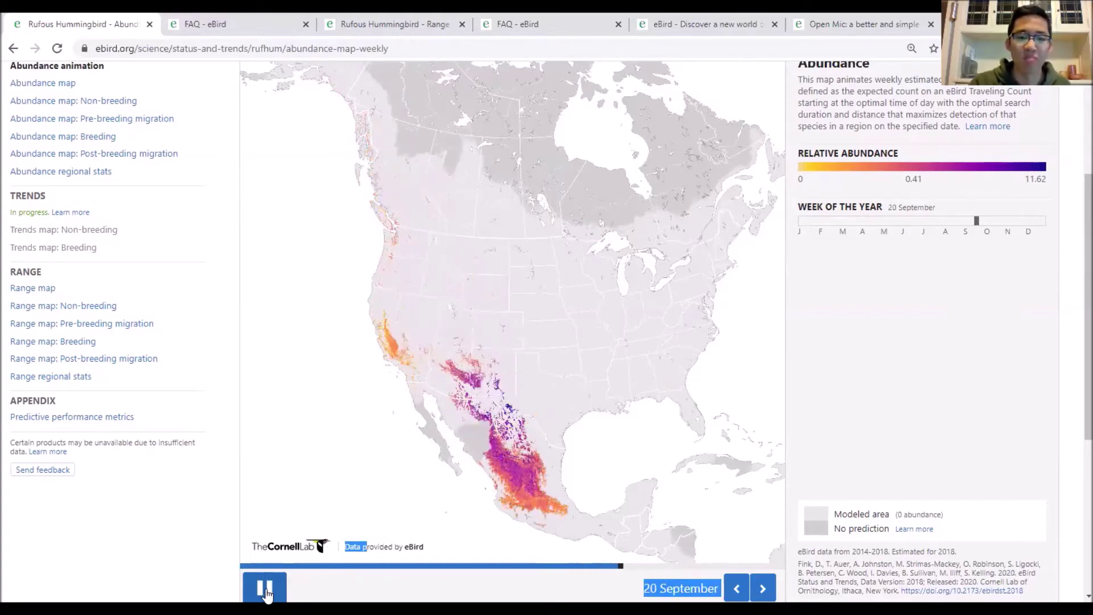
click(264, 588)
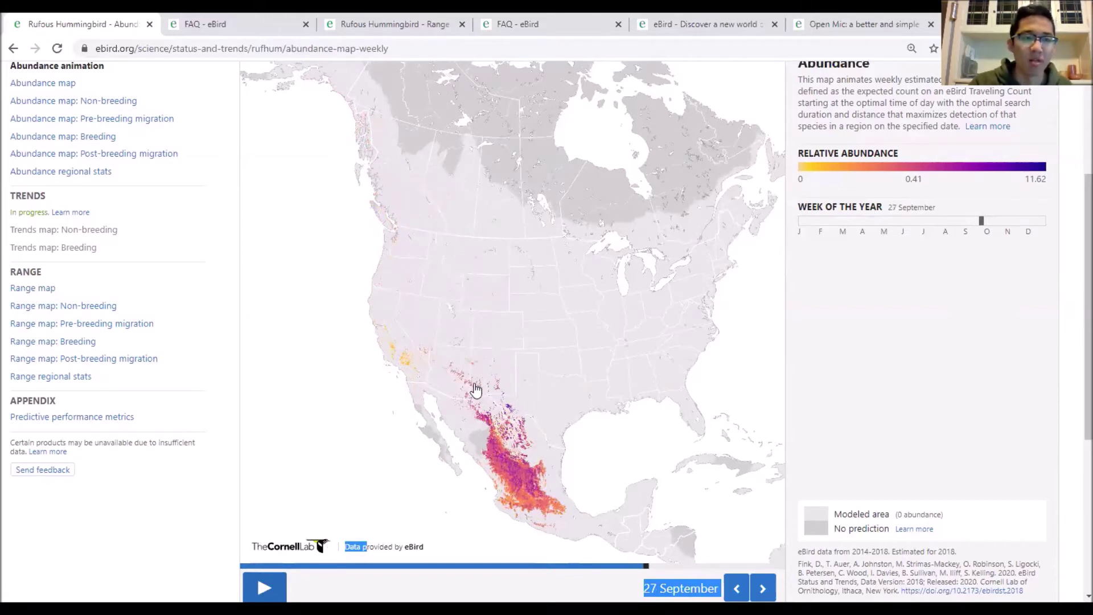
- Go back to the list of all species, search for "blackpoll" and open the Blackpoll Warbler products page
scroll(946, 378, up, 3)
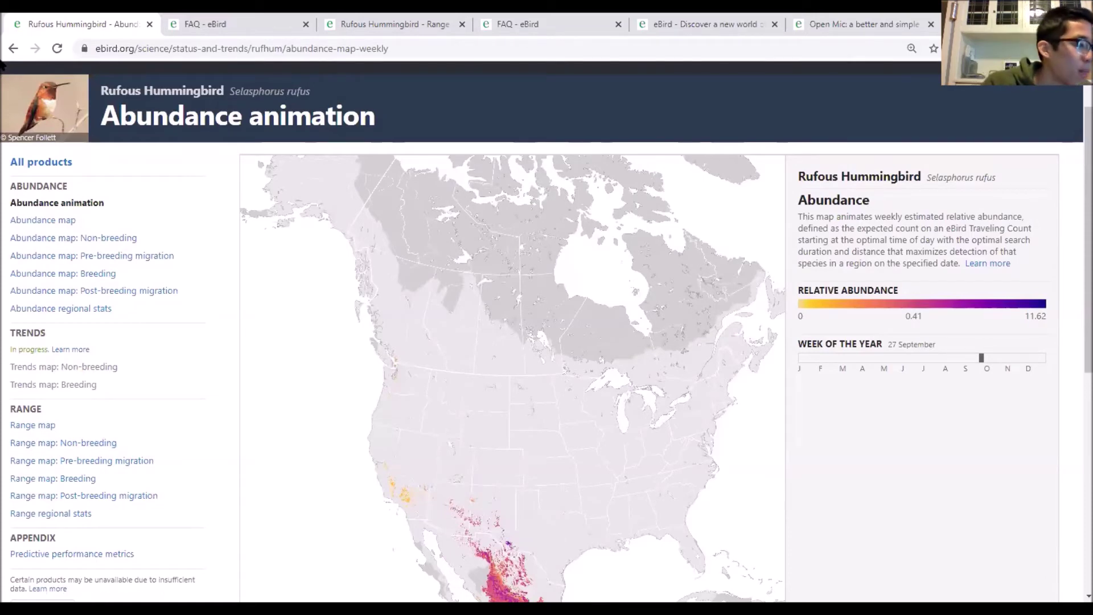
scroll(55, 122, up, 2)
click(44, 123)
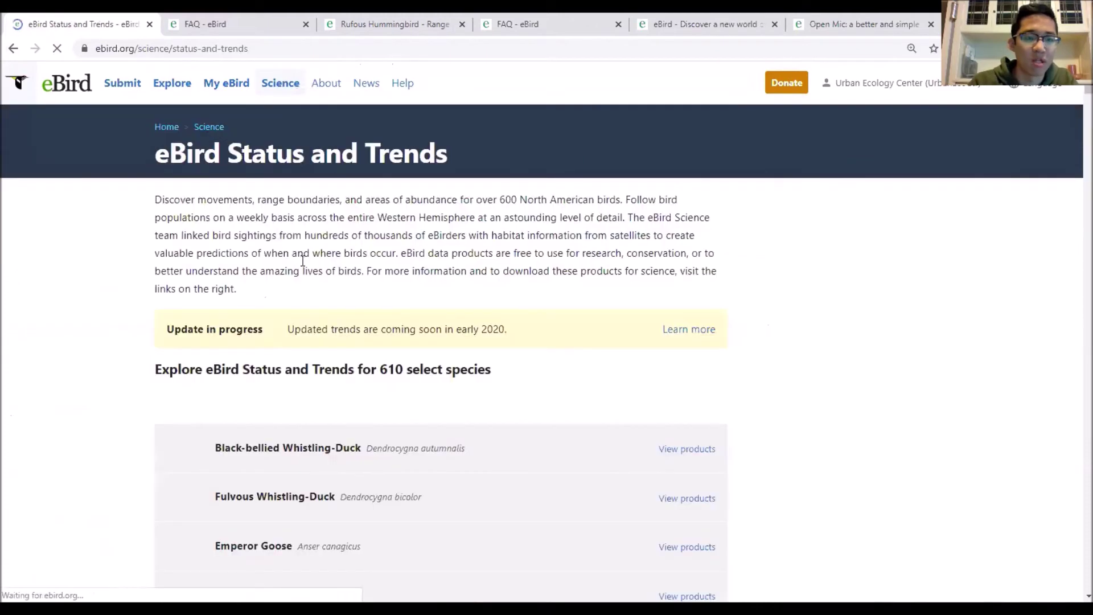
click(230, 402)
text(blackpoll)
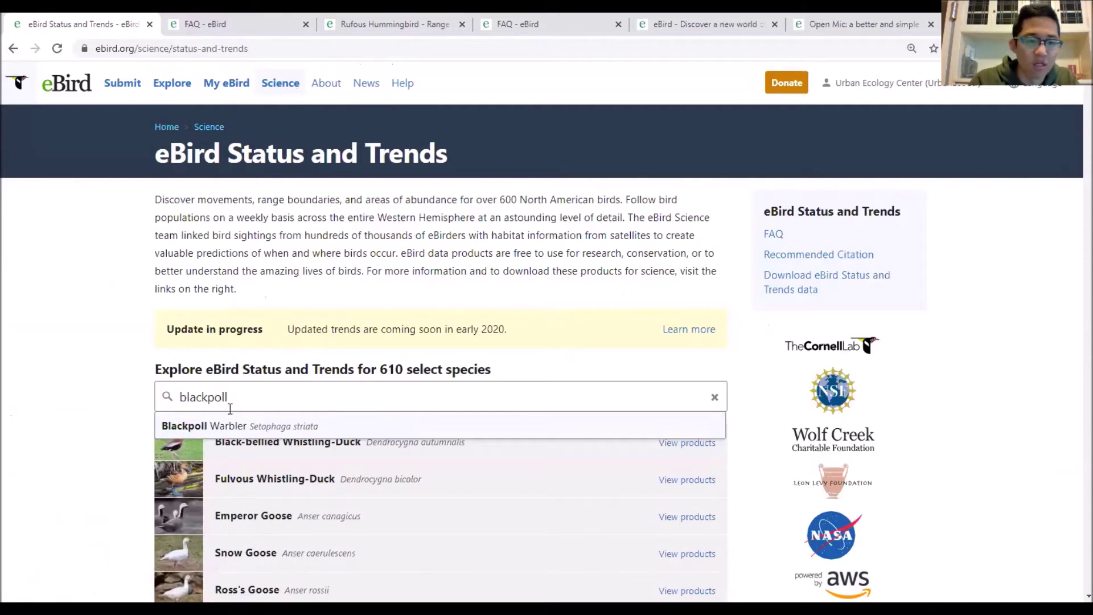
click(215, 427)
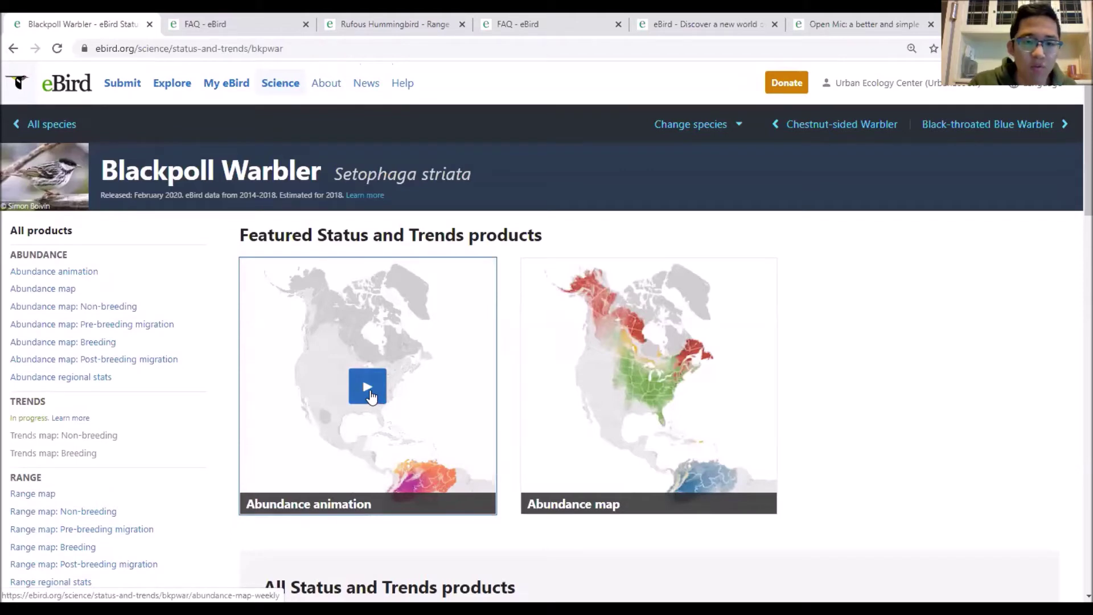
- Open the Blackpoll Warbler's abundance animation and play it through to 20 December
click(370, 397)
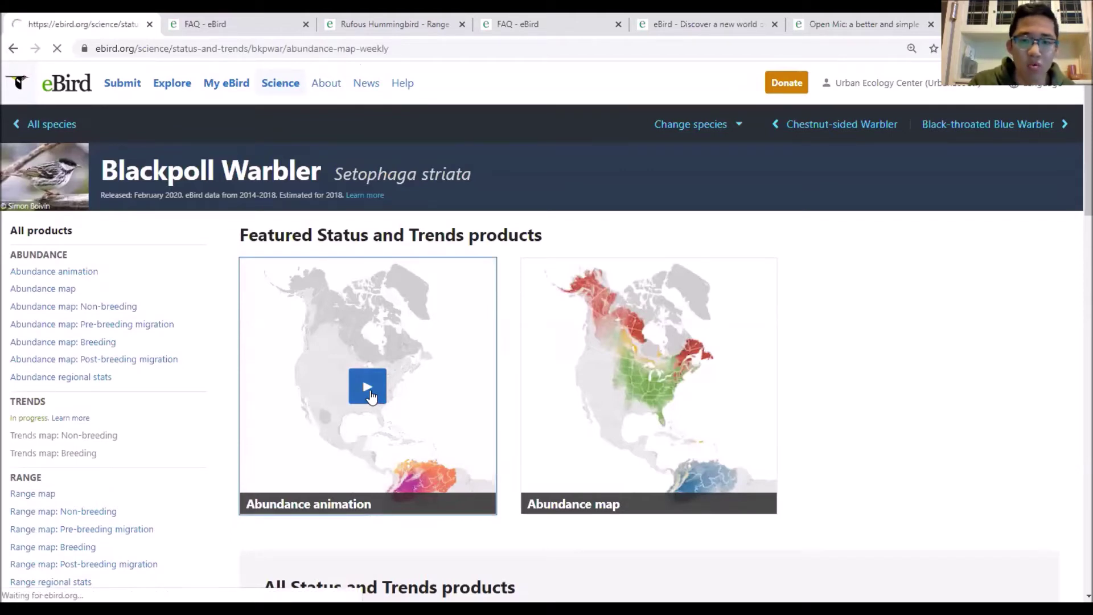
scroll(759, 373, down, 4)
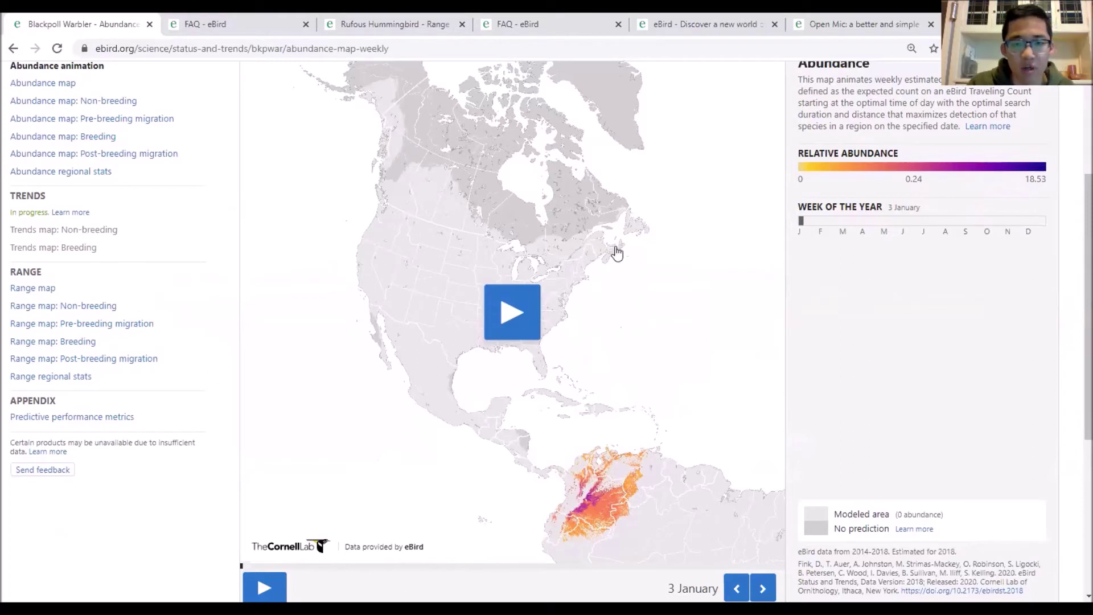
click(511, 312)
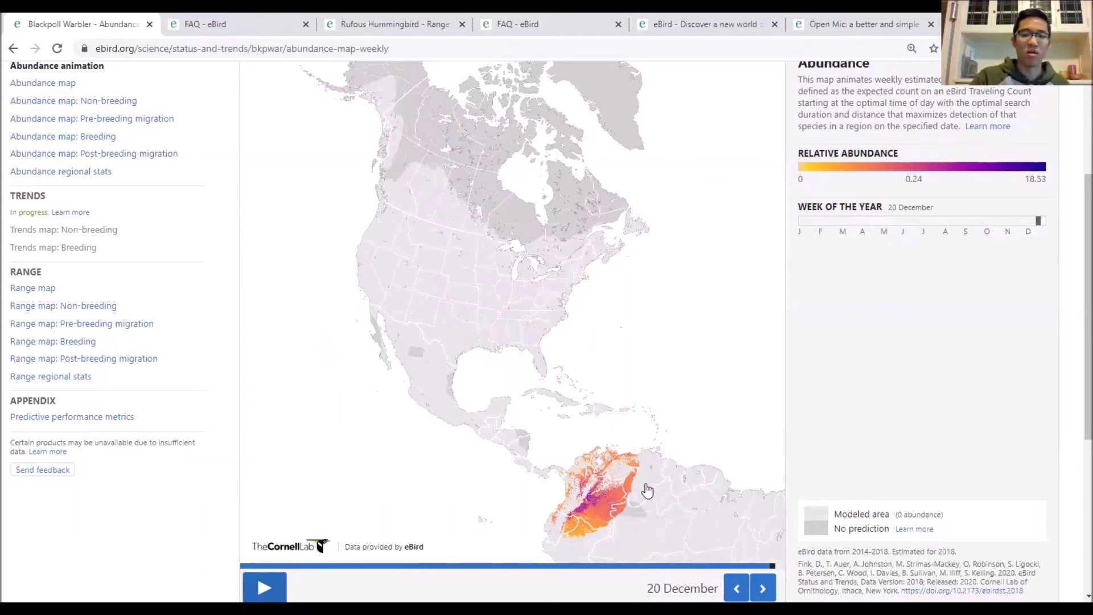
- Examine the Blackpoll Warbler's seasonal abundance map, and open the species' overall range map for comparison
scroll(592, 404, up, 1)
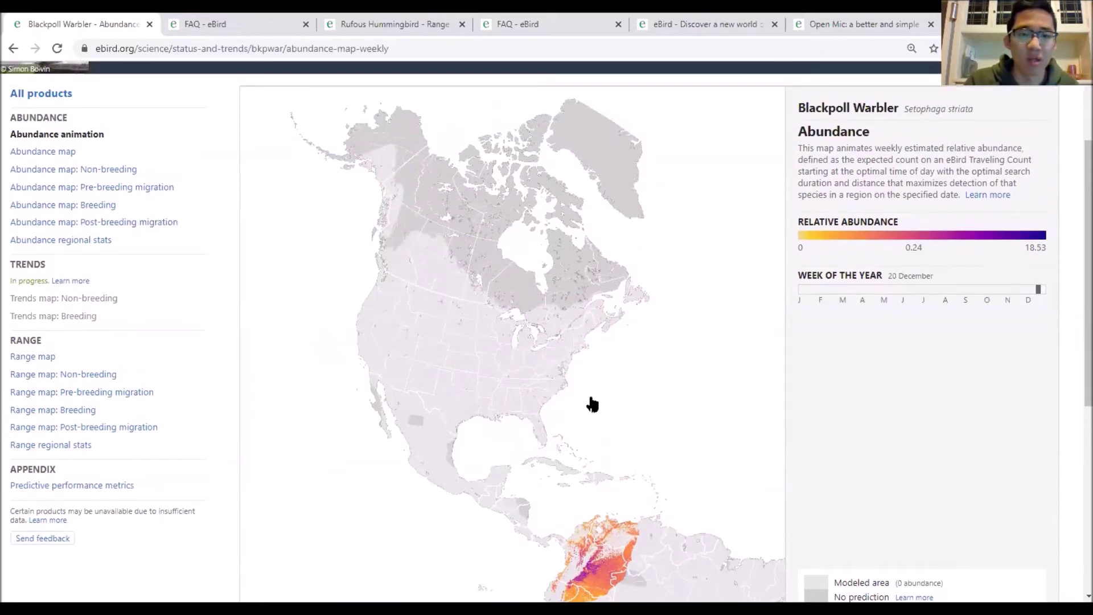
click(49, 152)
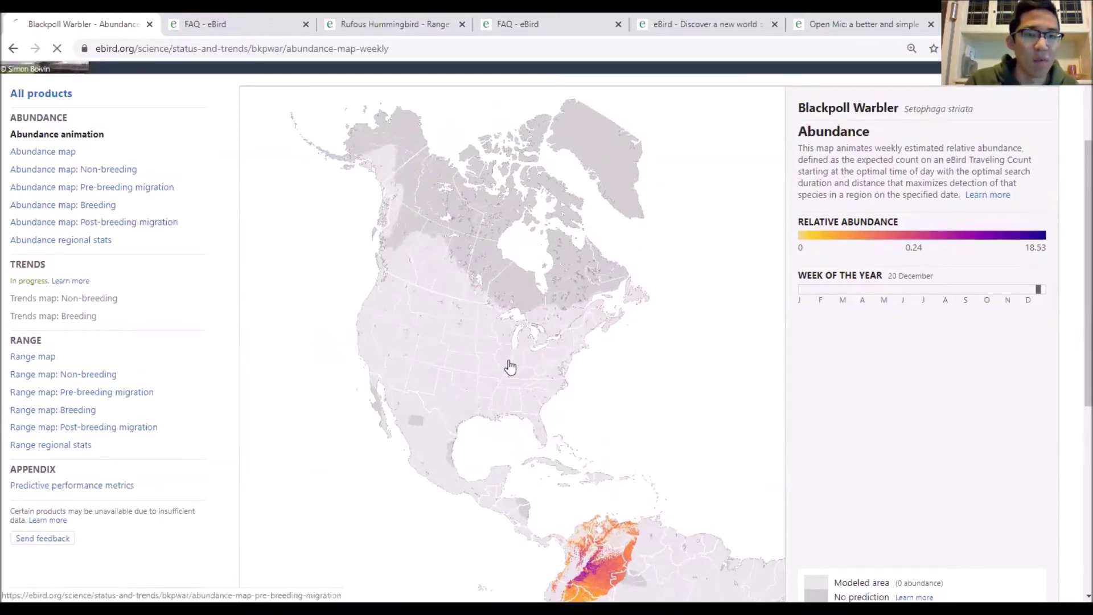
scroll(595, 381, down, 1)
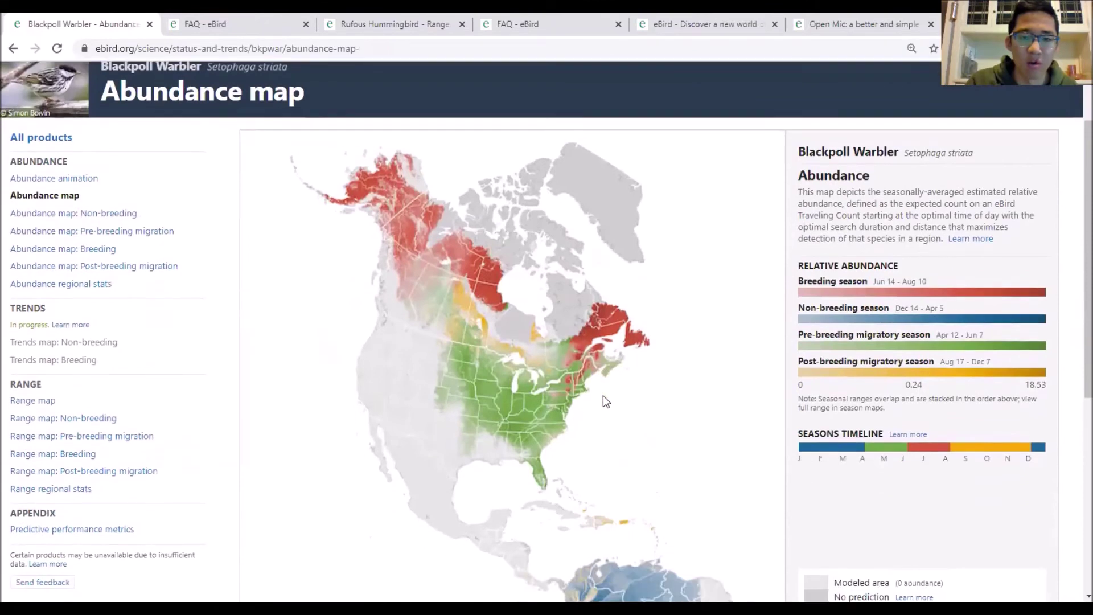
scroll(615, 409, down, 1)
scroll(620, 422, down, 1)
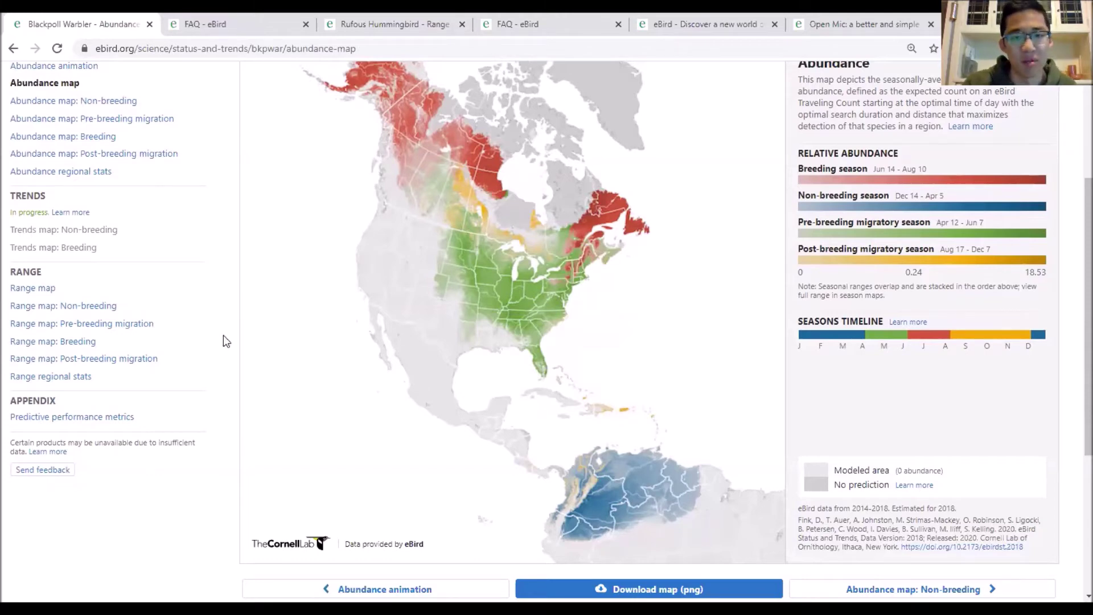
scroll(225, 347, up, 1)
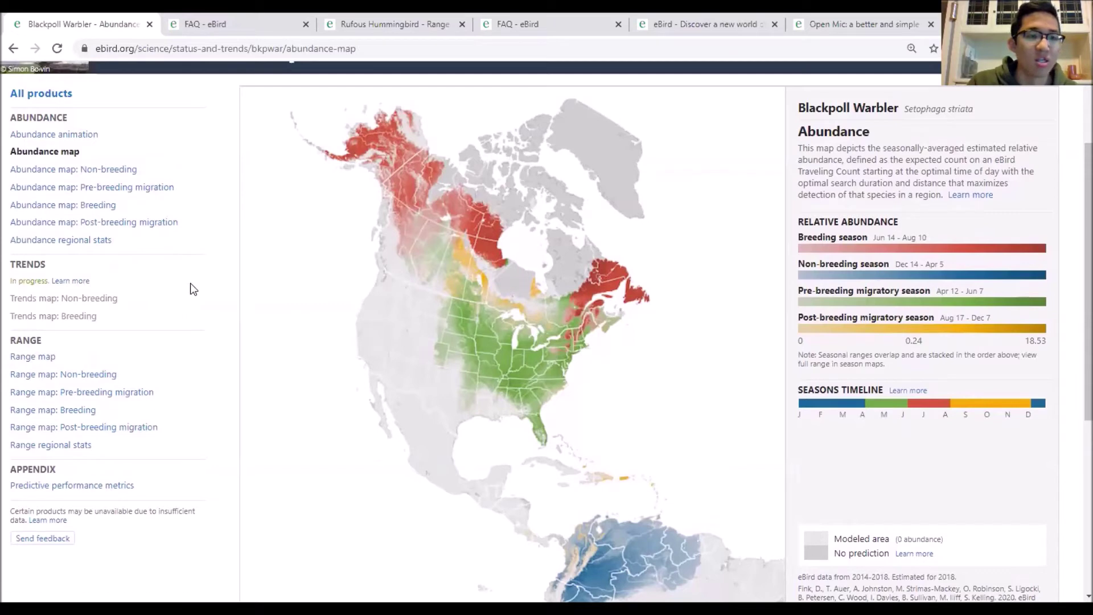
click(36, 362)
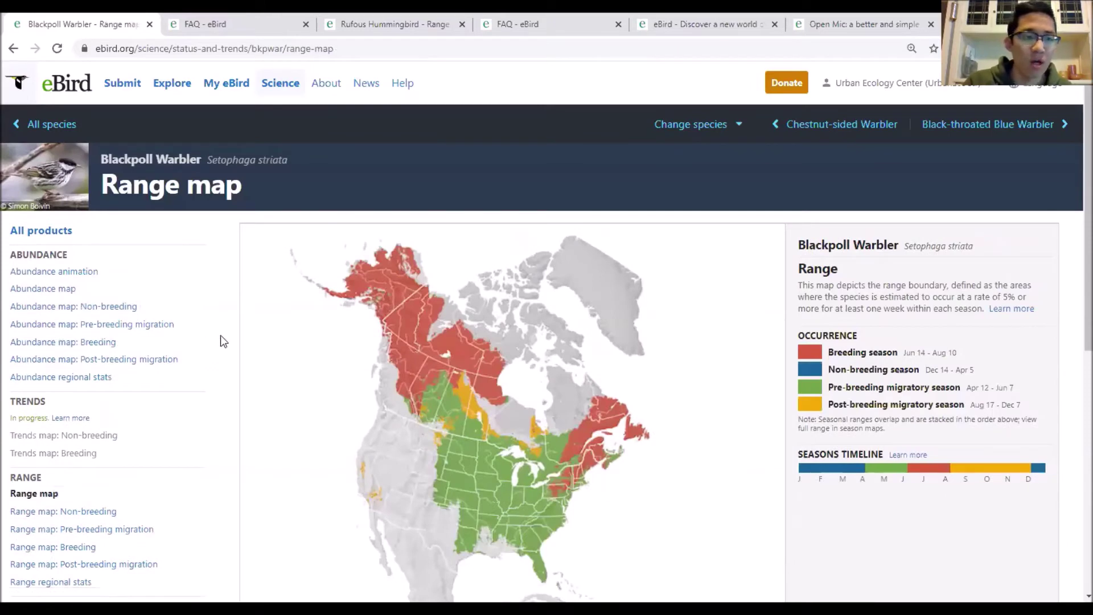
- Switch to the FAQ page with the numbered Rufous Hummingbird range map and examine its annotated areas
key(ctrl+4)
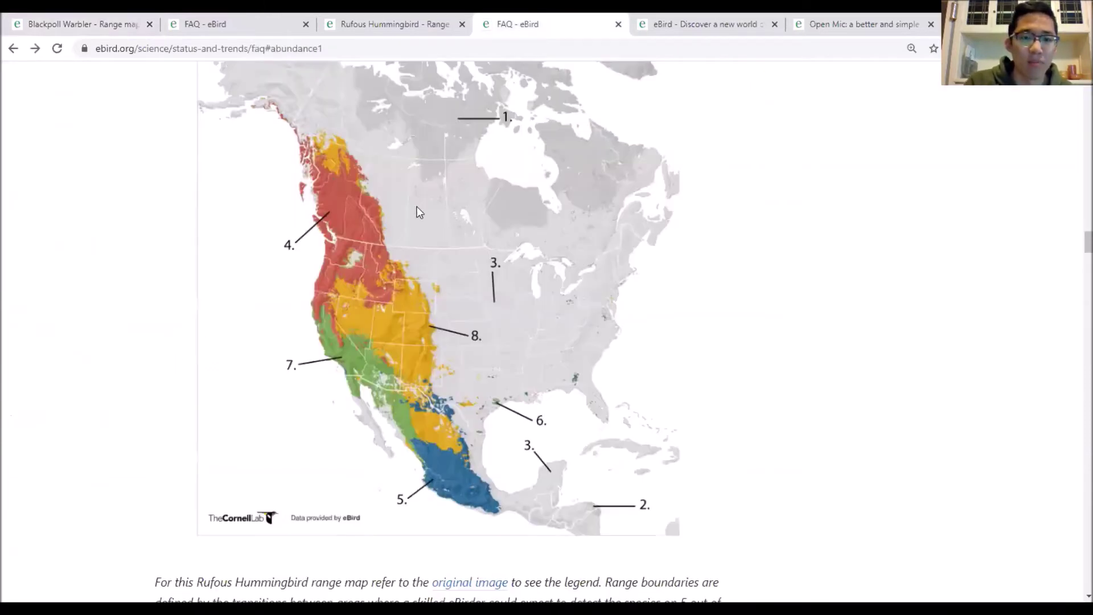
scroll(345, 234, up, 3)
scroll(338, 239, down, 2)
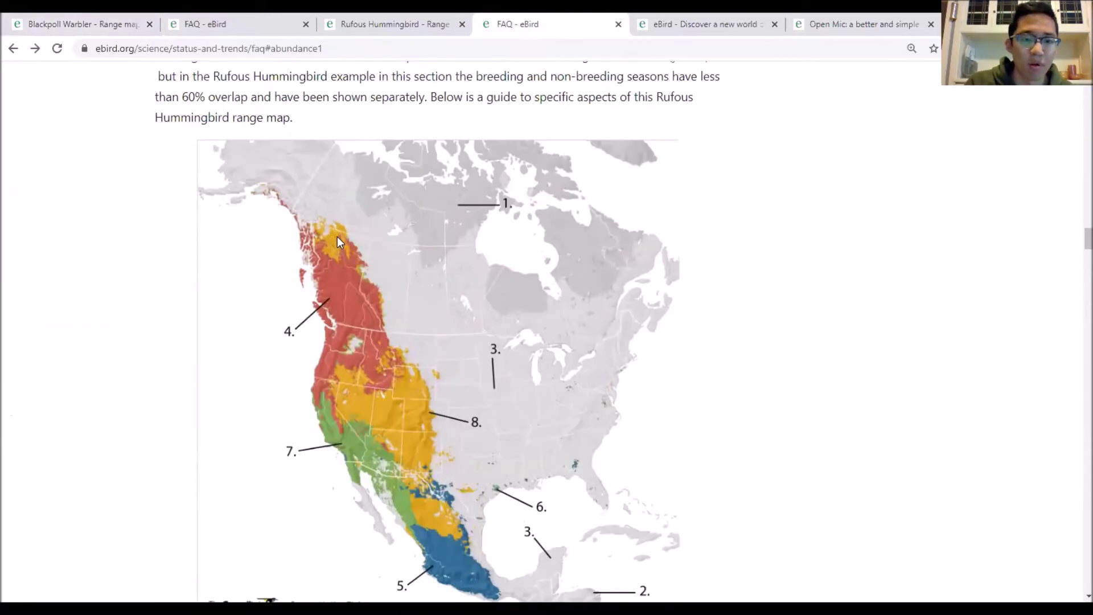
scroll(338, 240, down, 1)
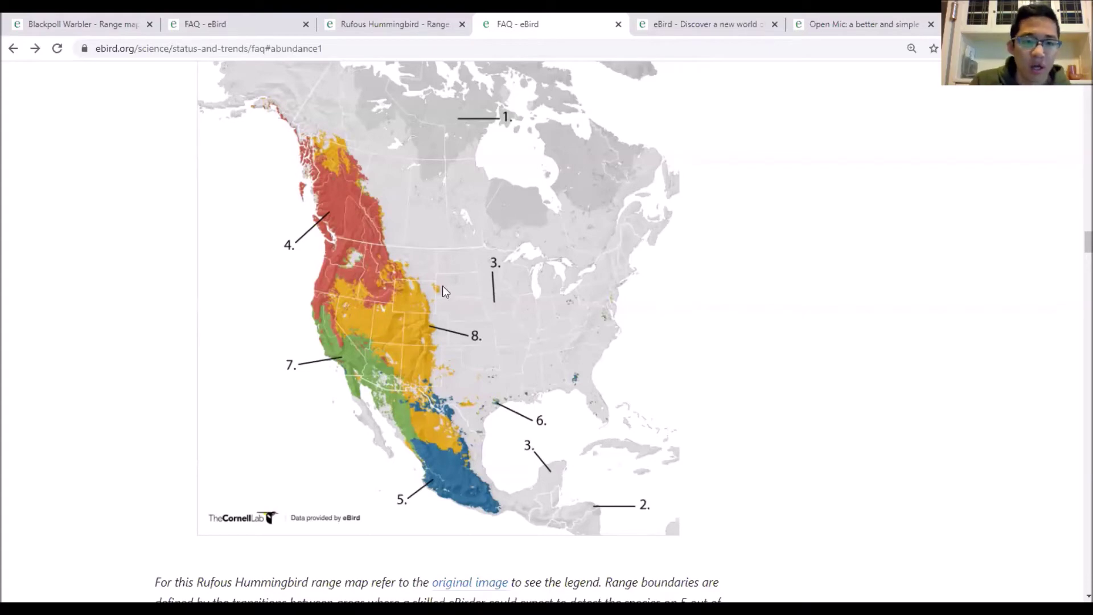
- Read the FAQ's explanation of the map's numbered areas, highlighting the terms "pre-breeding" and "post-breeding migration", and compare it with the map
scroll(337, 209, down, 3)
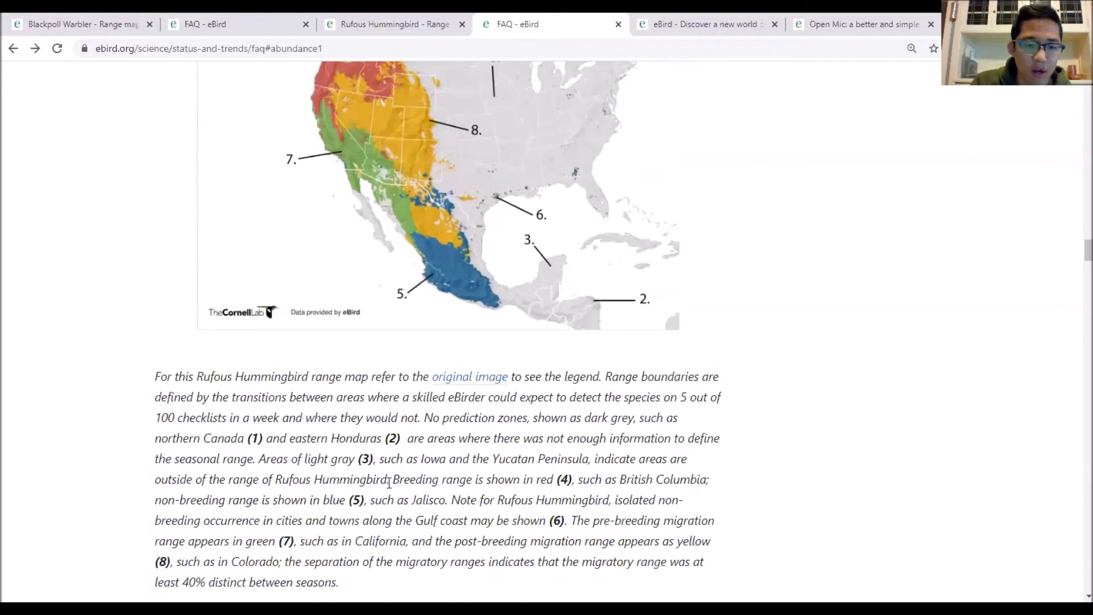
scroll(429, 452, up, 3)
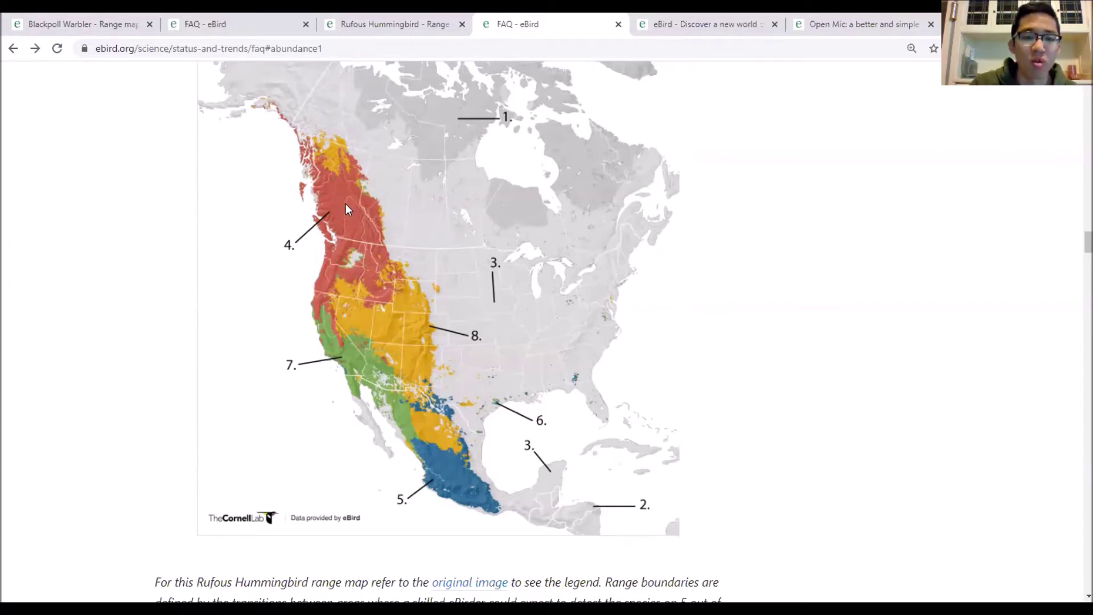
scroll(344, 205, down, 5)
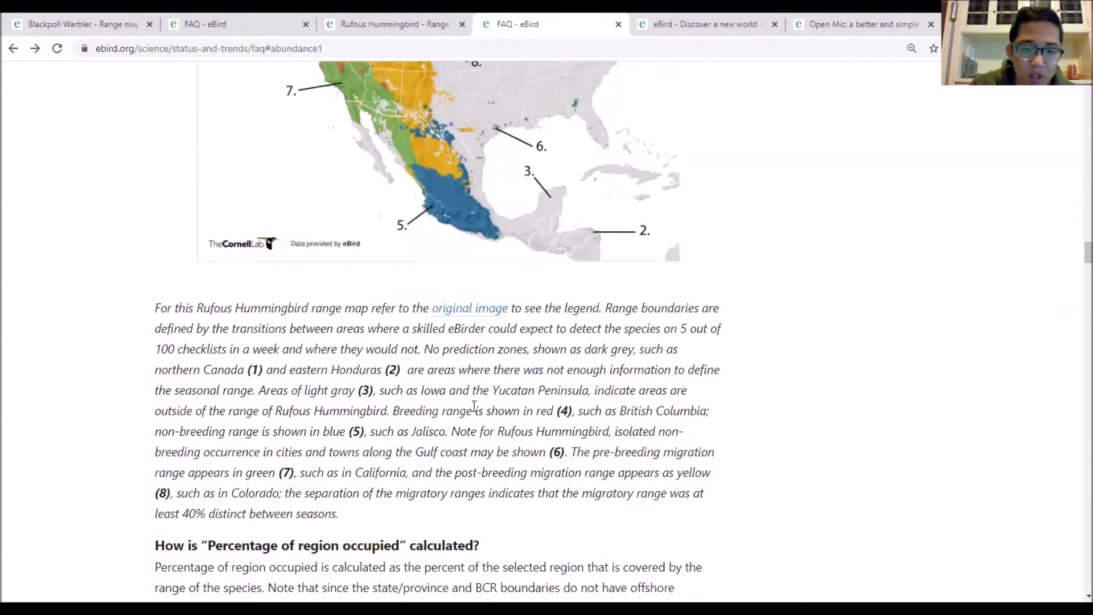
drag(593, 452, 664, 458)
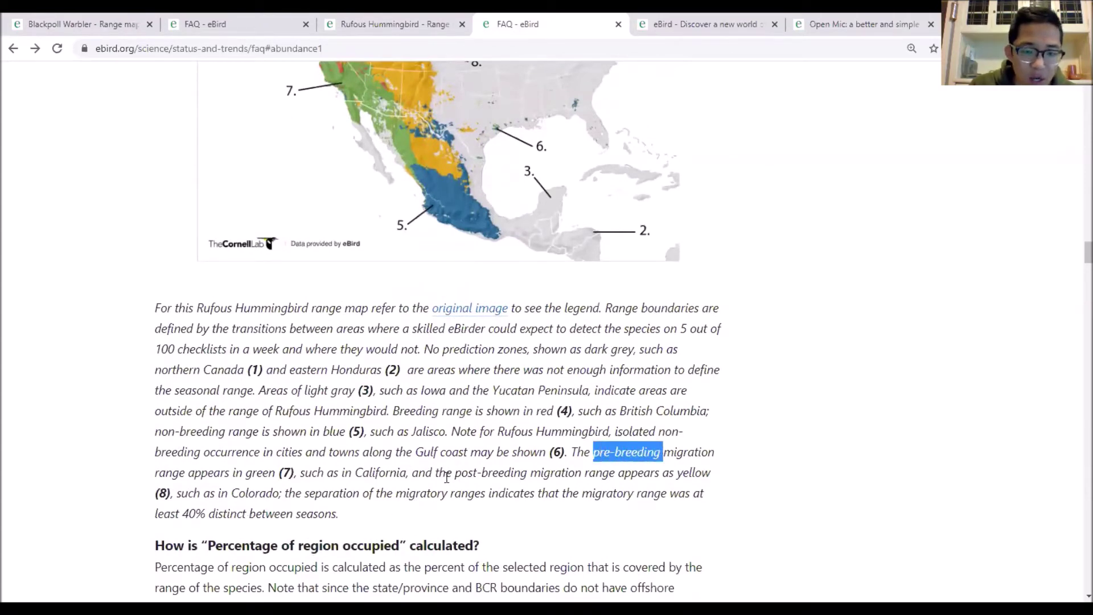
mouse_move(467, 477)
mouse_down()
mouse_move(564, 494)
mouse_move(581, 473)
mouse_move(457, 474)
mouse_up()
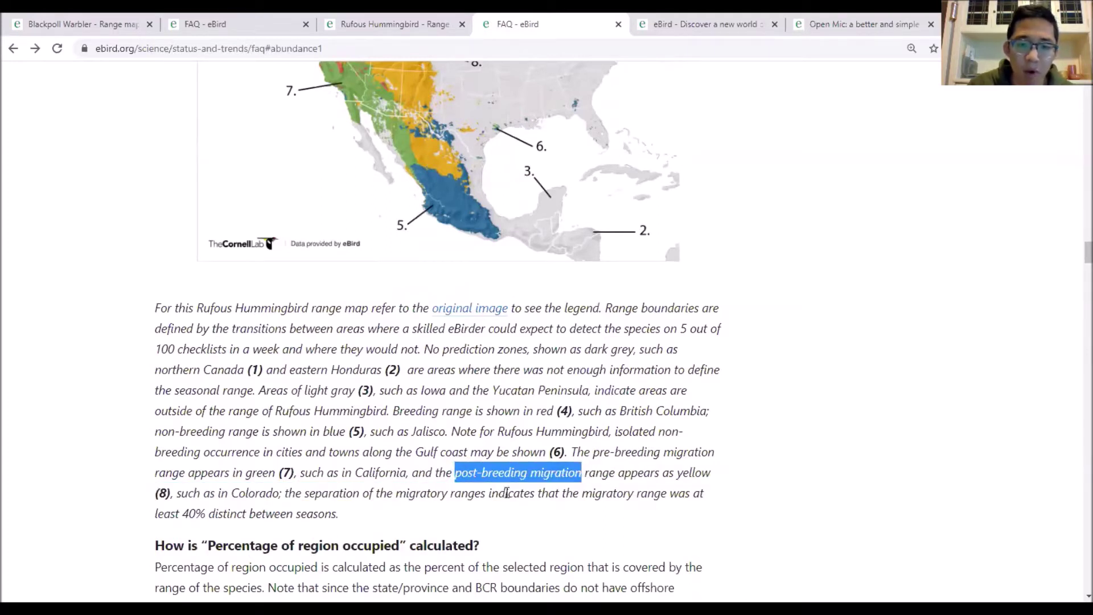
scroll(507, 490, up, 5)
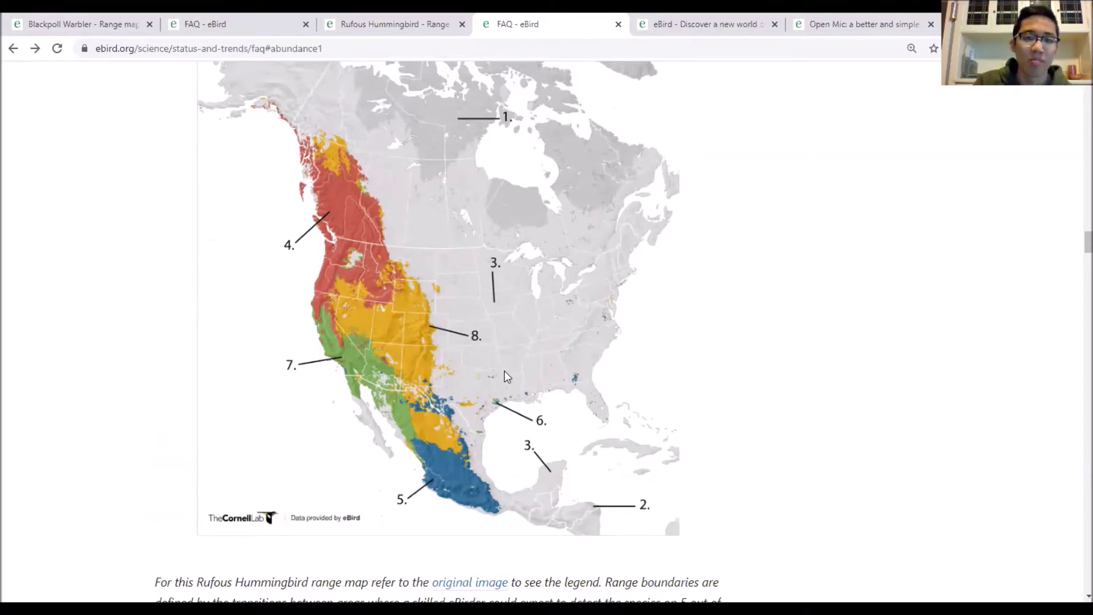
- Switch to the Rufous Hummingbird range map page and open the species' non-breeding range map
click(422, 24)
scroll(438, 377, down, 2)
scroll(436, 377, up, 1)
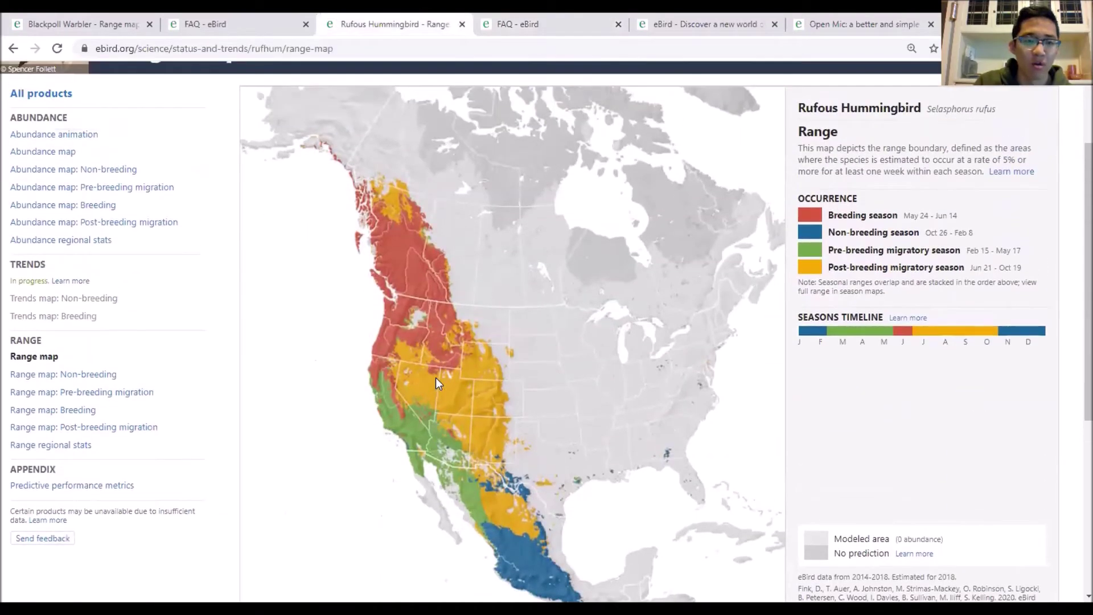
click(80, 376)
scroll(220, 376, down, 5)
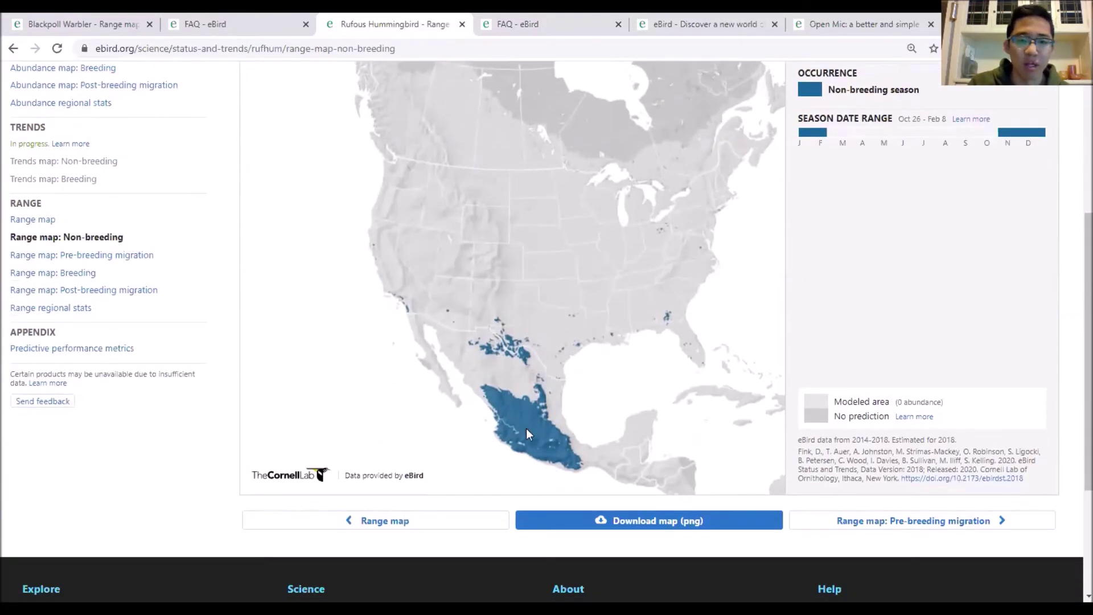
- Open the Rufous Hummingbird's breeding range map and examine its extent and season date range
click(74, 275)
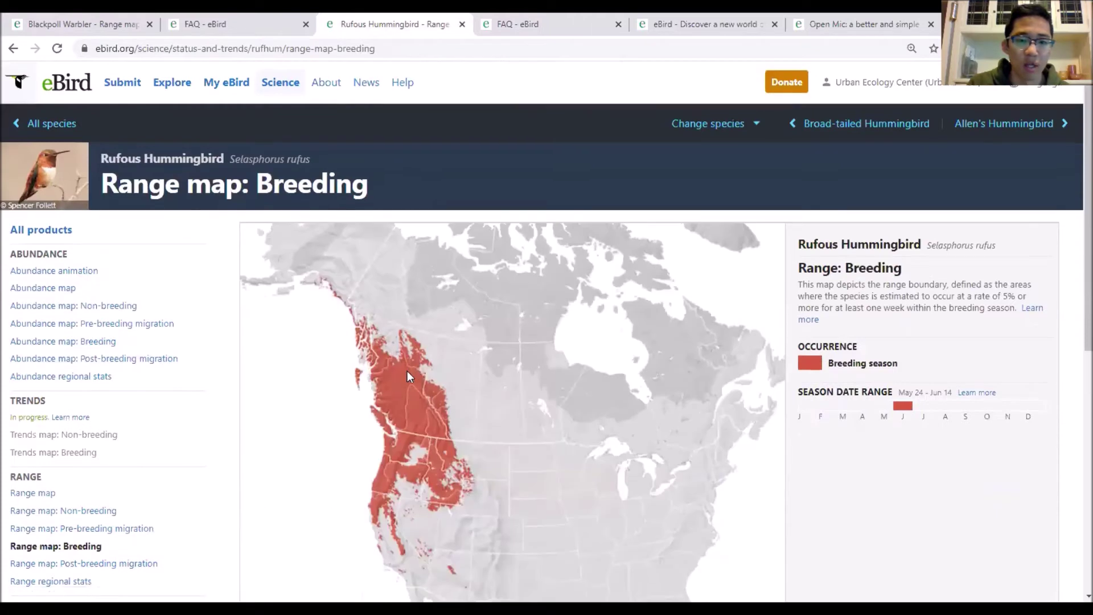
scroll(404, 315, down, 1)
scroll(291, 419, down, 1)
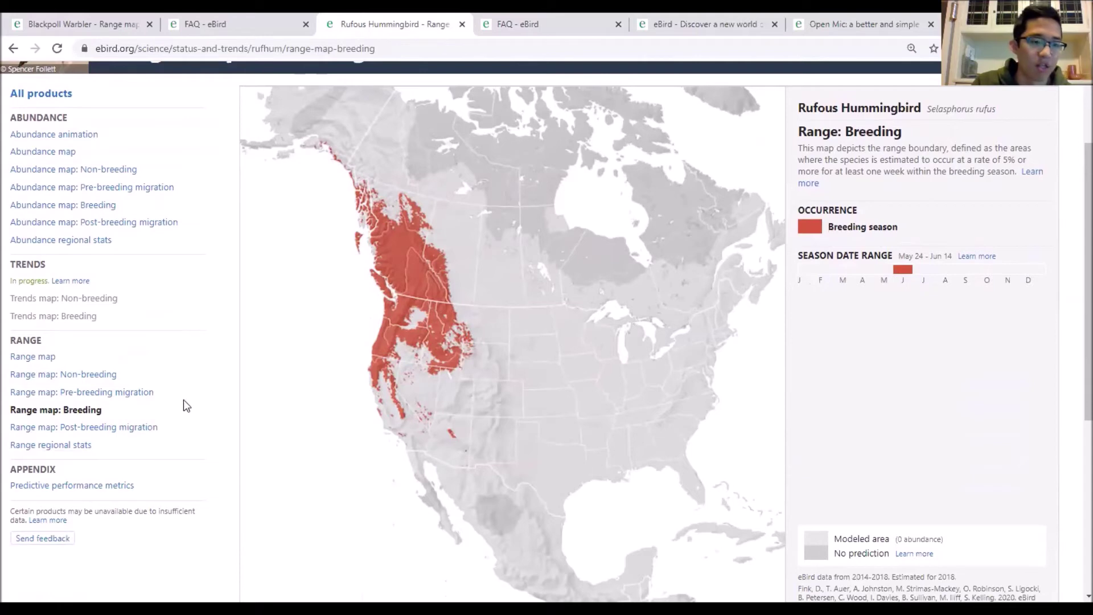
scroll(142, 312, up, 2)
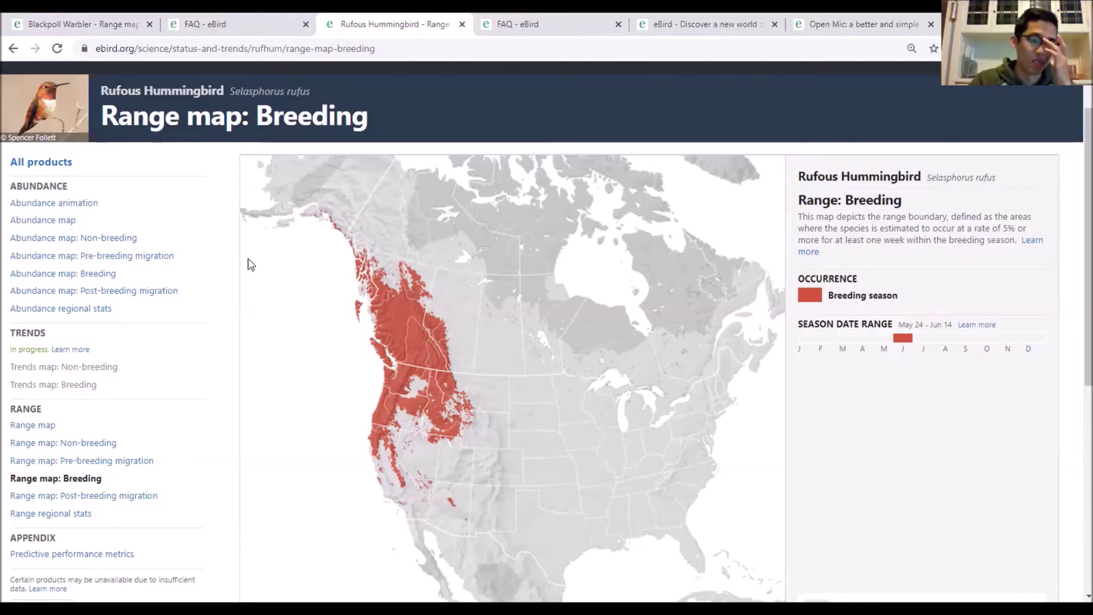
scroll(222, 259, down, 1)
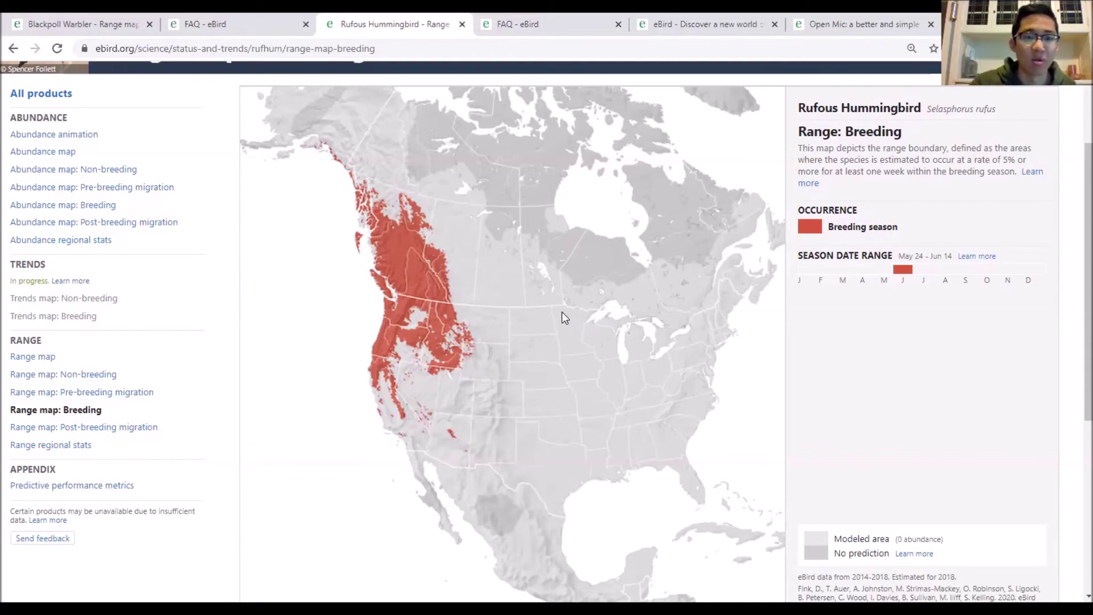
scroll(561, 313, up, 3)
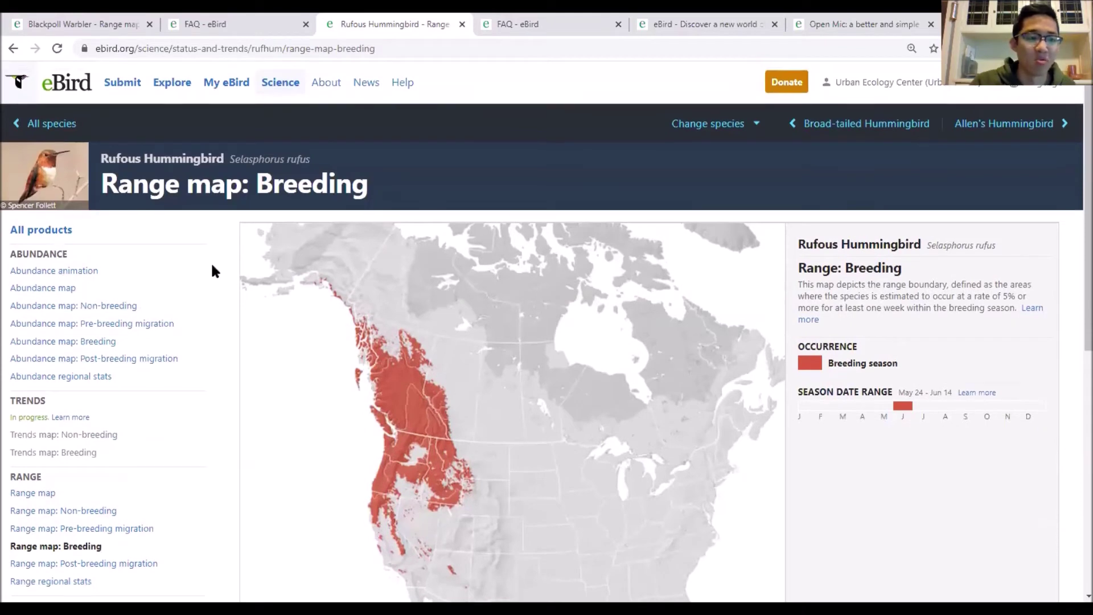
- Open the Rufous Hummingbird's seasonal abundance map, examine it, and return to the overall range map for comparison
scroll(212, 261, down, 1)
click(67, 222)
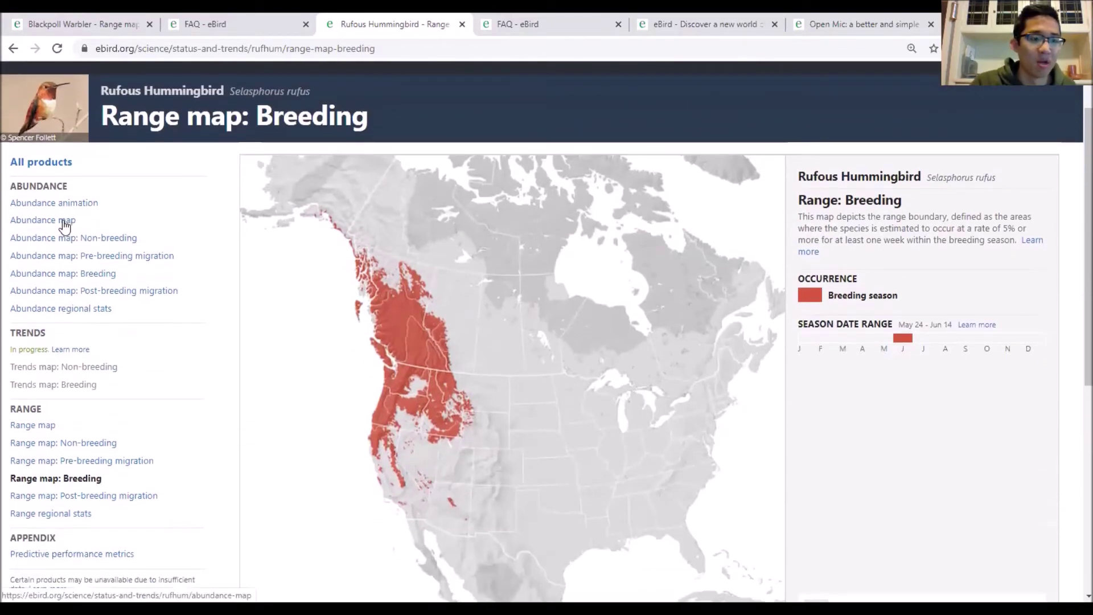
scroll(780, 377, down, 2)
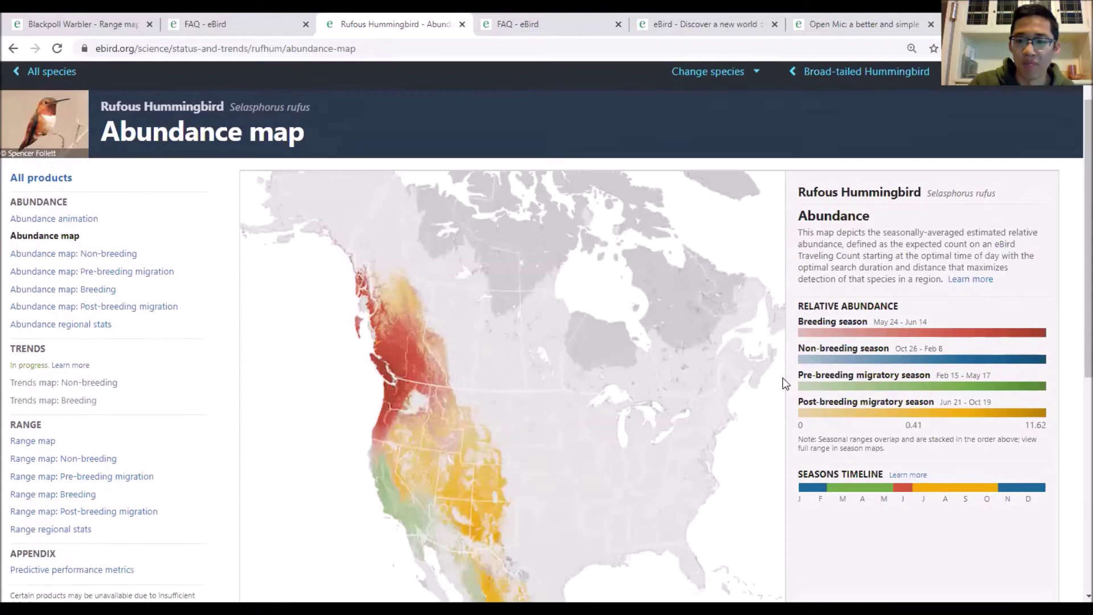
scroll(791, 381, up, 2)
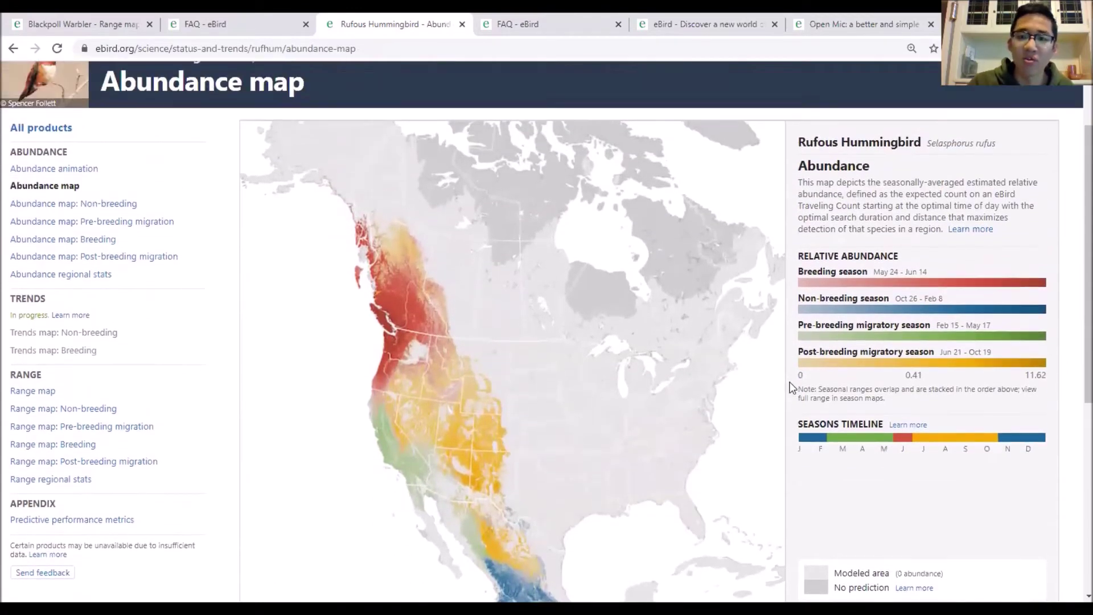
click(269, 22)
key(ctrl+Tab)
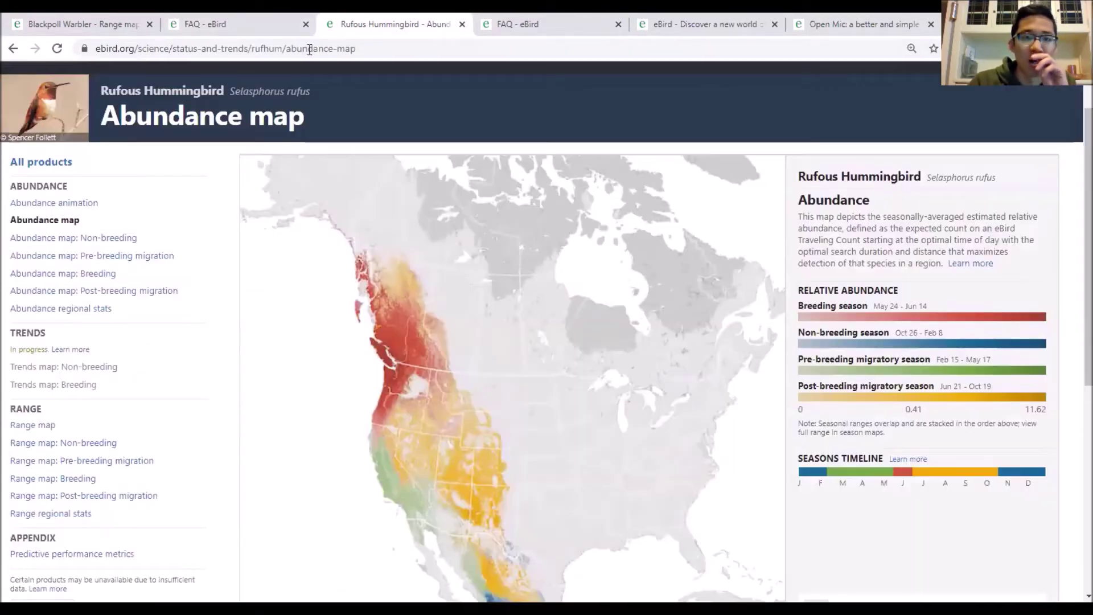
scroll(822, 335, down, 1)
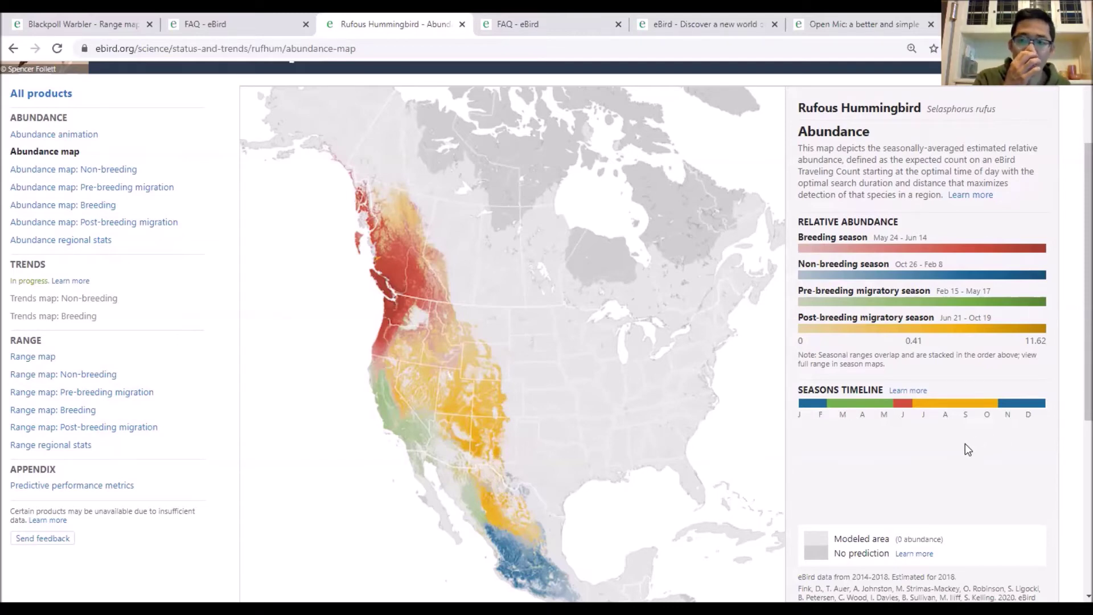
click(46, 357)
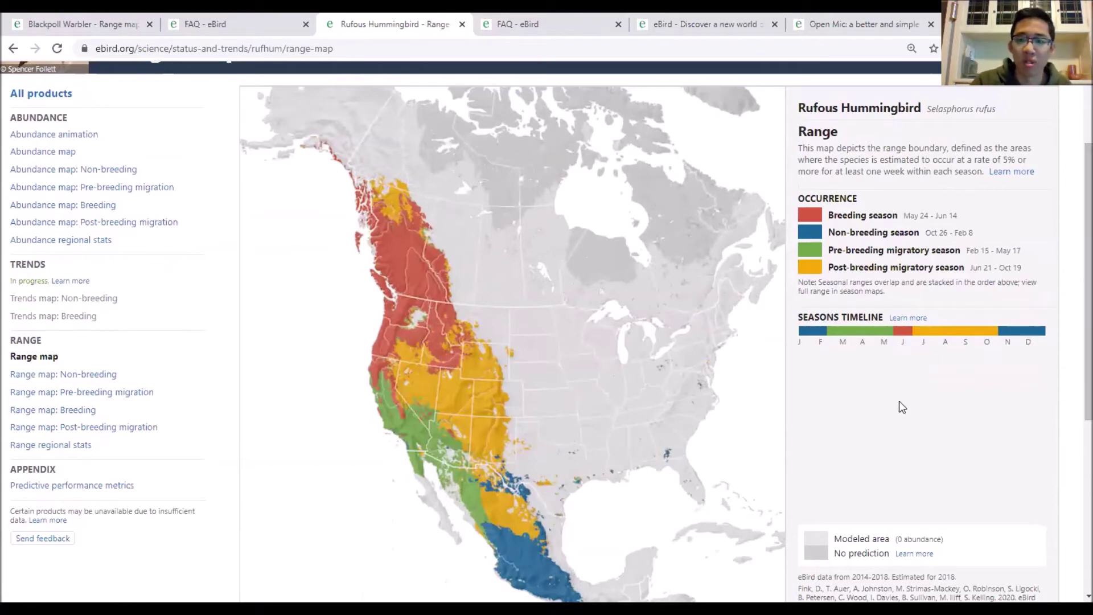
- Open the My eBird page and look over the account's life list and stats
scroll(905, 407, up, 3)
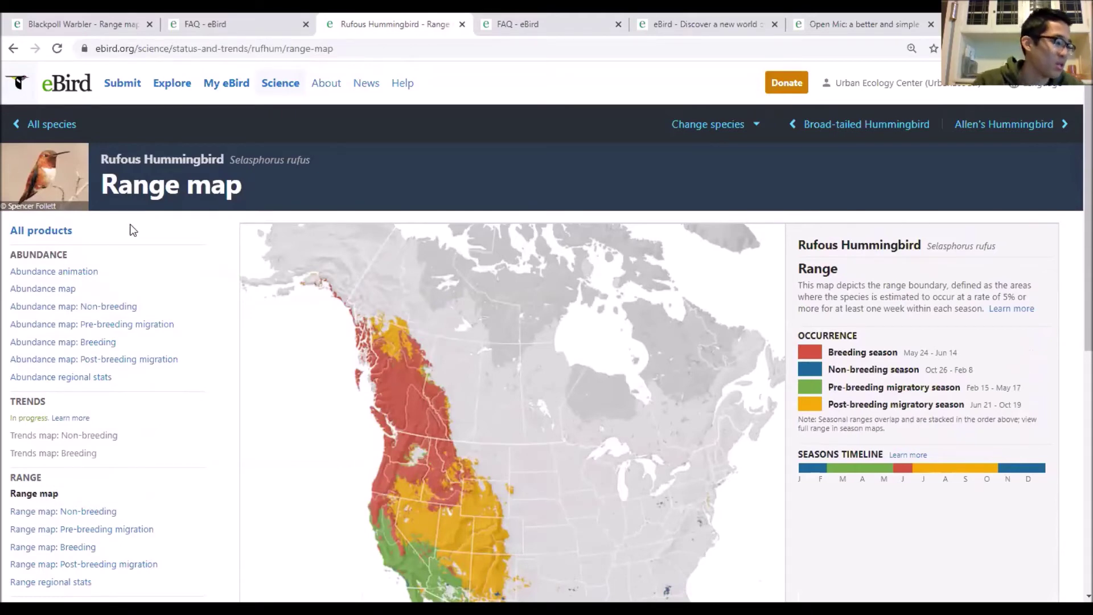
click(232, 87)
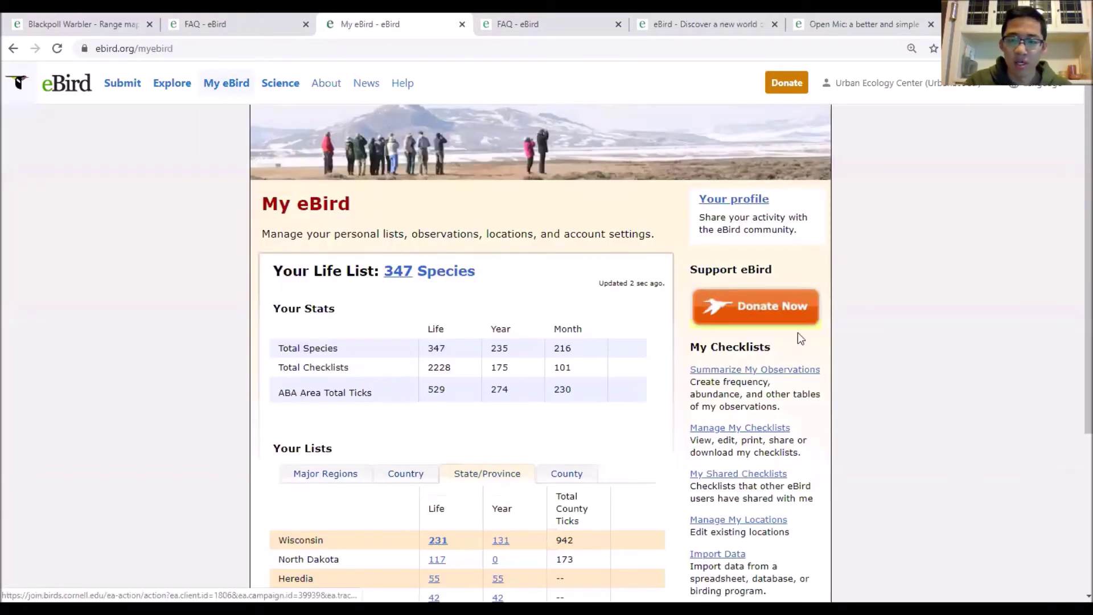
scroll(874, 346, down, 1)
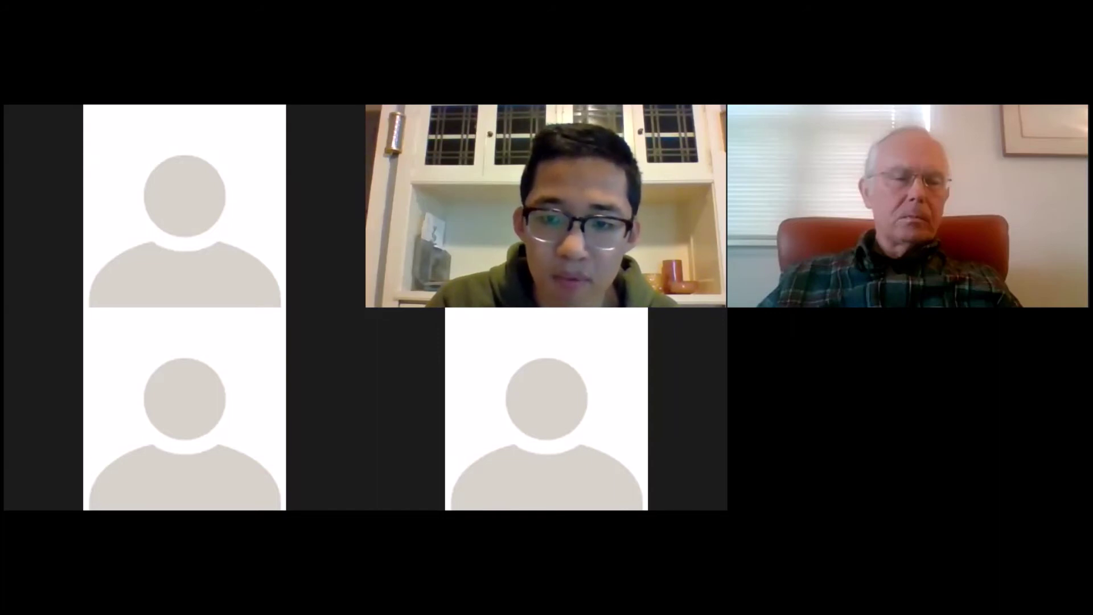
- In the other browser window showing the Milwaukee region, go to the eBird home page, then through My eBird to Manage My Locations
scroll(160, 100, up, 2)
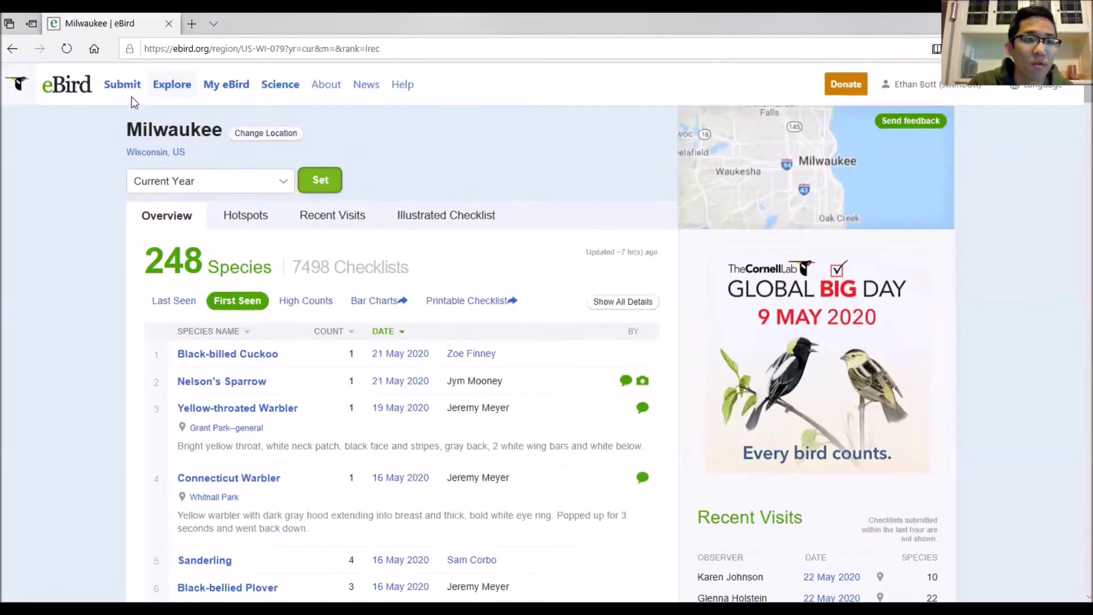
click(48, 84)
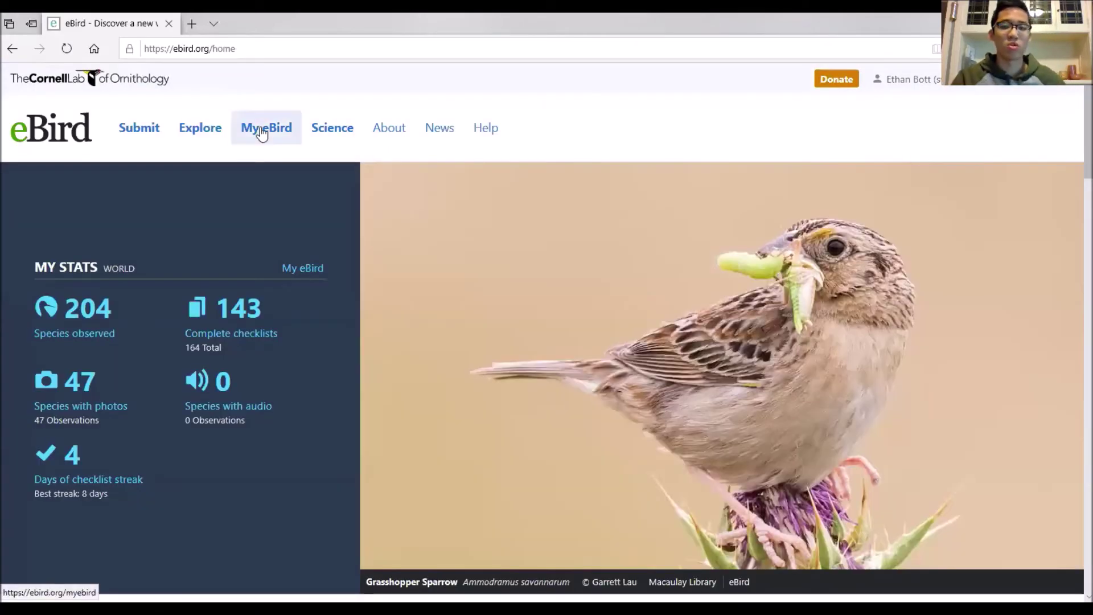
click(260, 127)
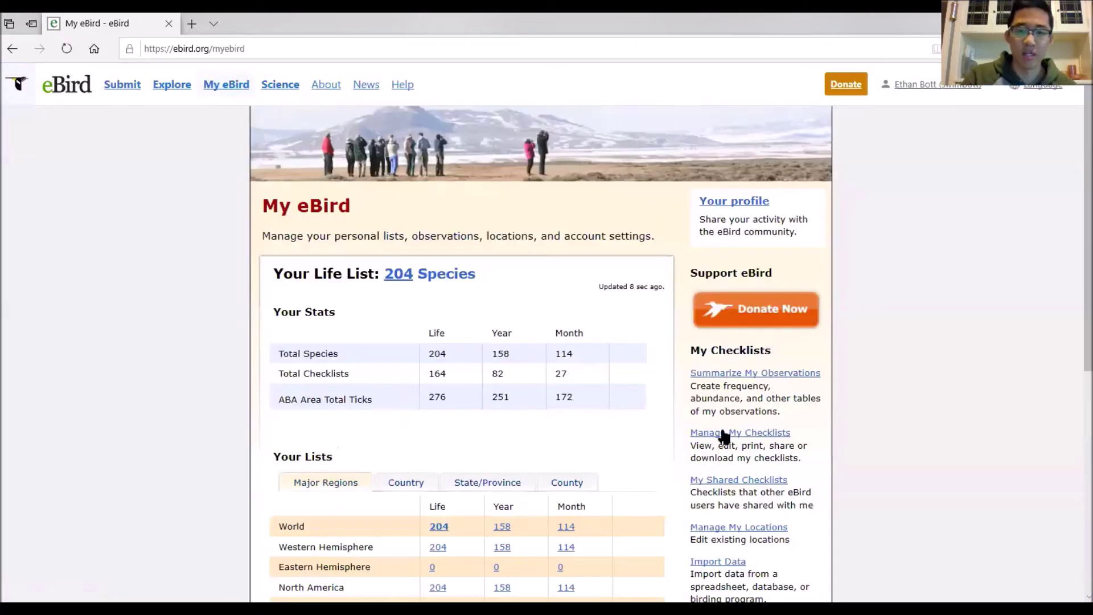
scroll(797, 407, down, 1)
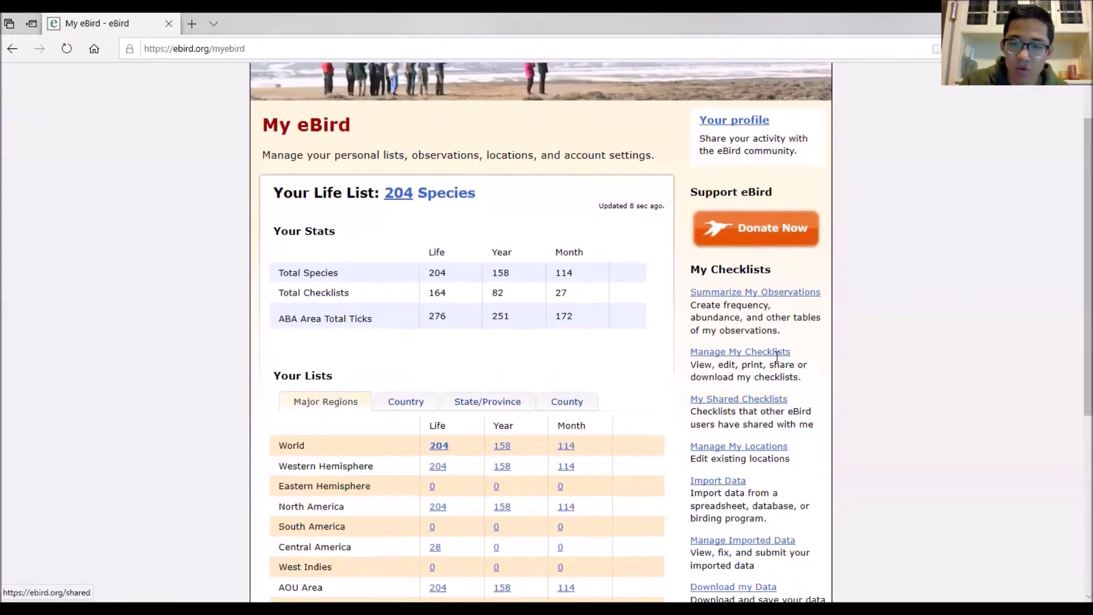
click(784, 448)
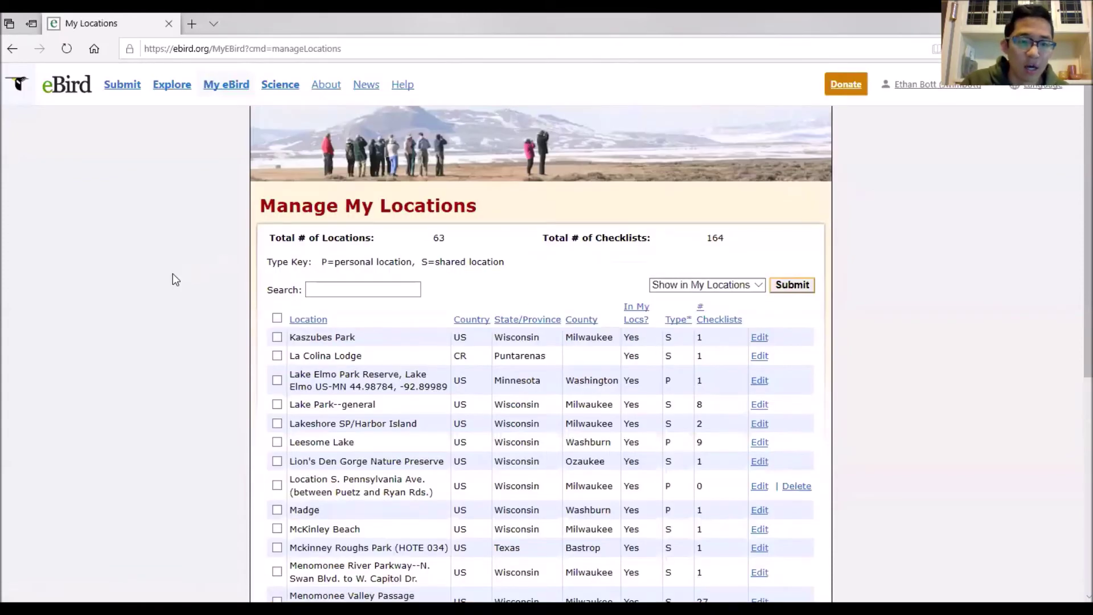
- Mark MN Home in the locations list and check the location types against the personal and shared type key
scroll(172, 279, down, 3)
scroll(169, 279, down, 3)
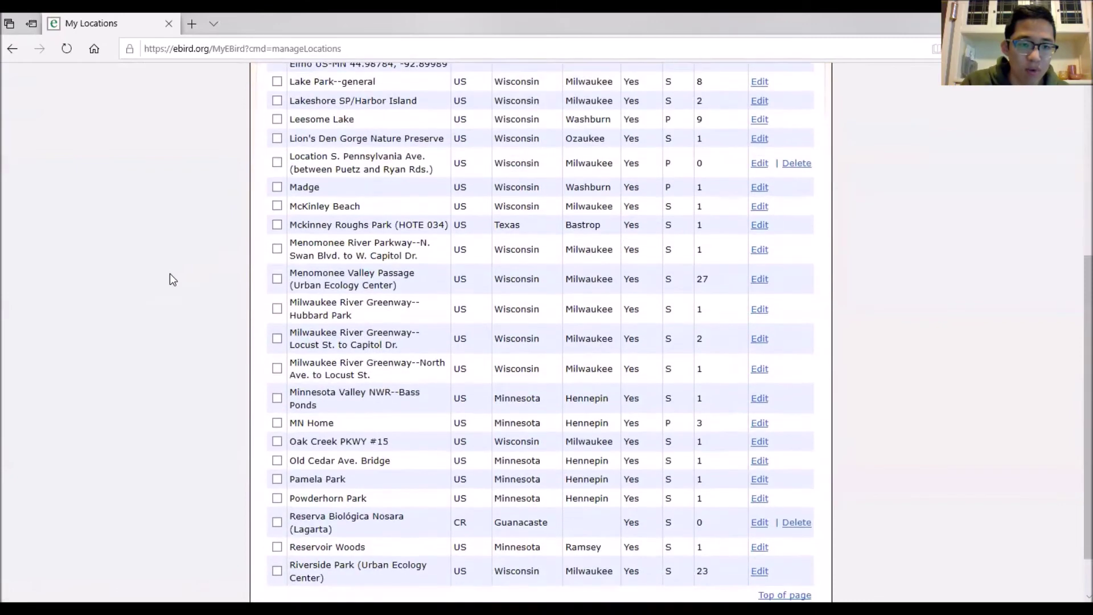
scroll(170, 274, down, 1)
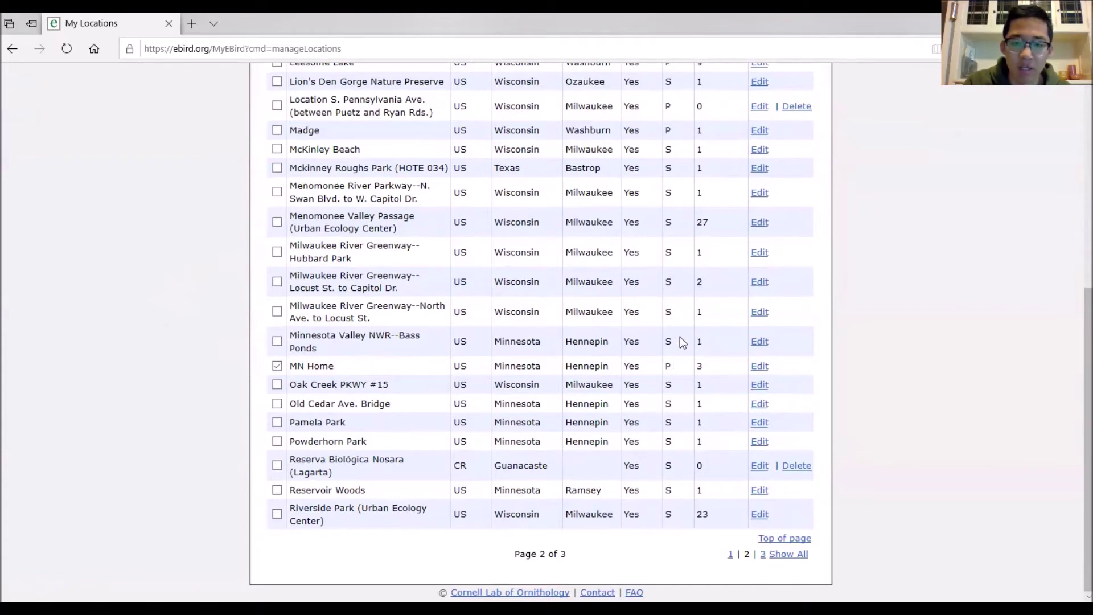
scroll(673, 344, up, 7)
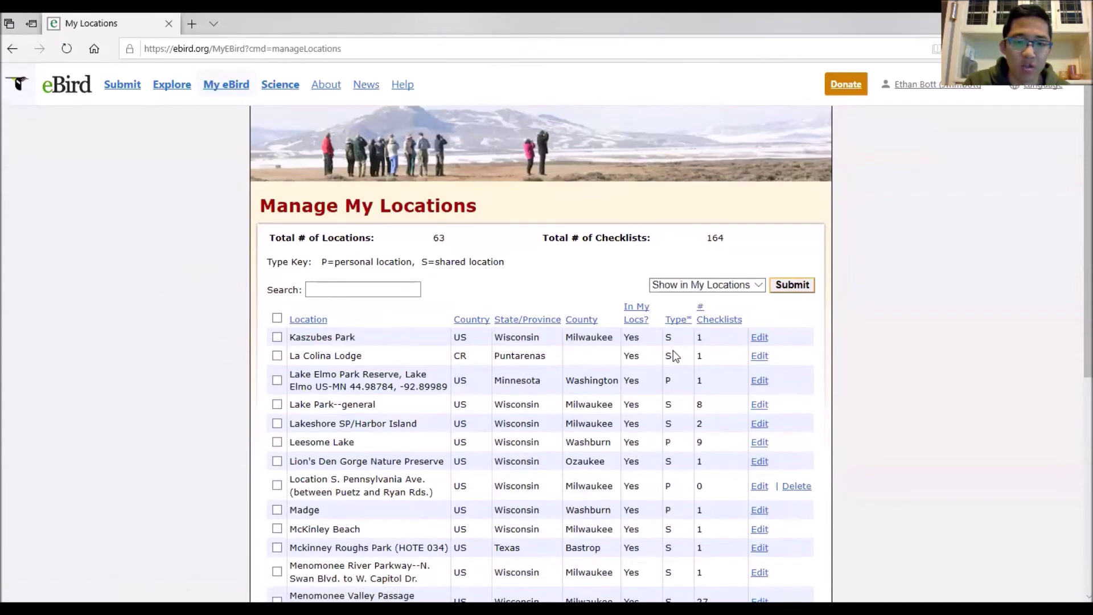
scroll(683, 359, down, 3)
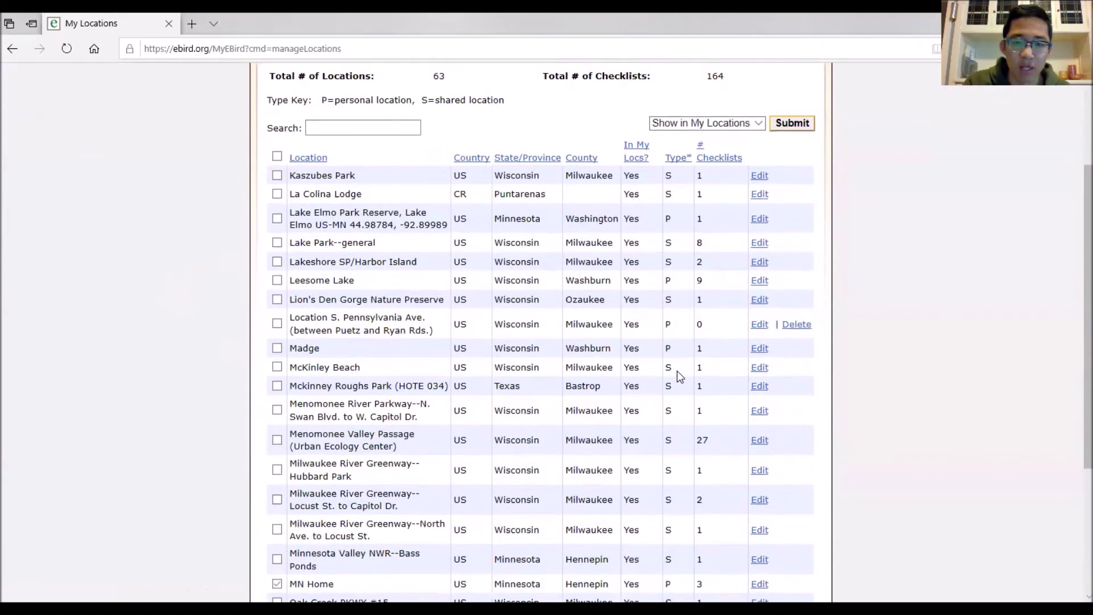
scroll(676, 371, up, 3)
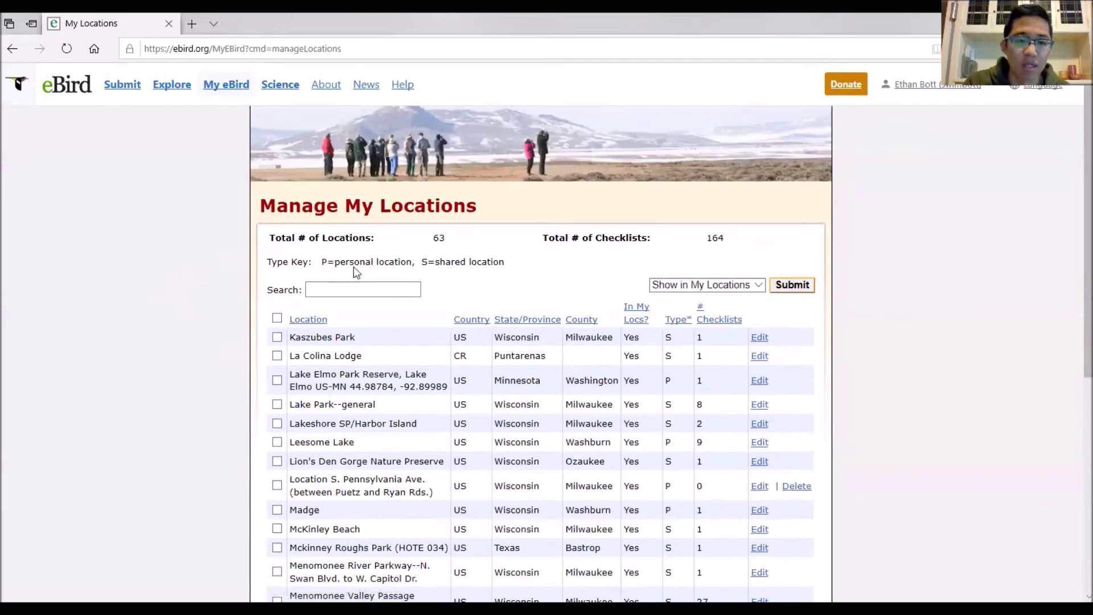
- Highlight the personal type of the MN Home location and open that location for editing
scroll(707, 374, down, 7)
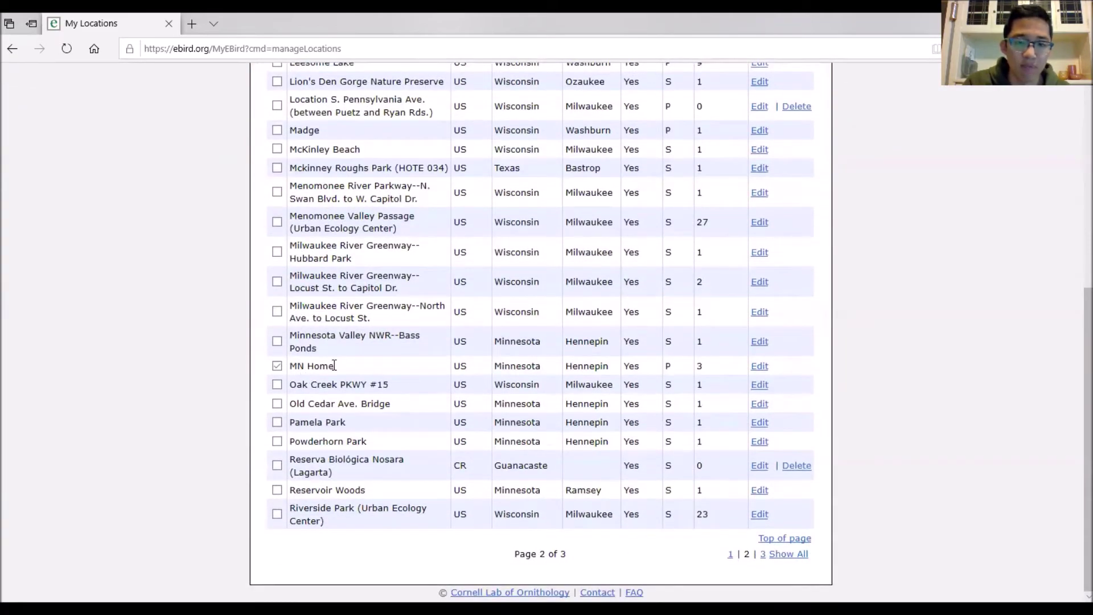
double_click(668, 366)
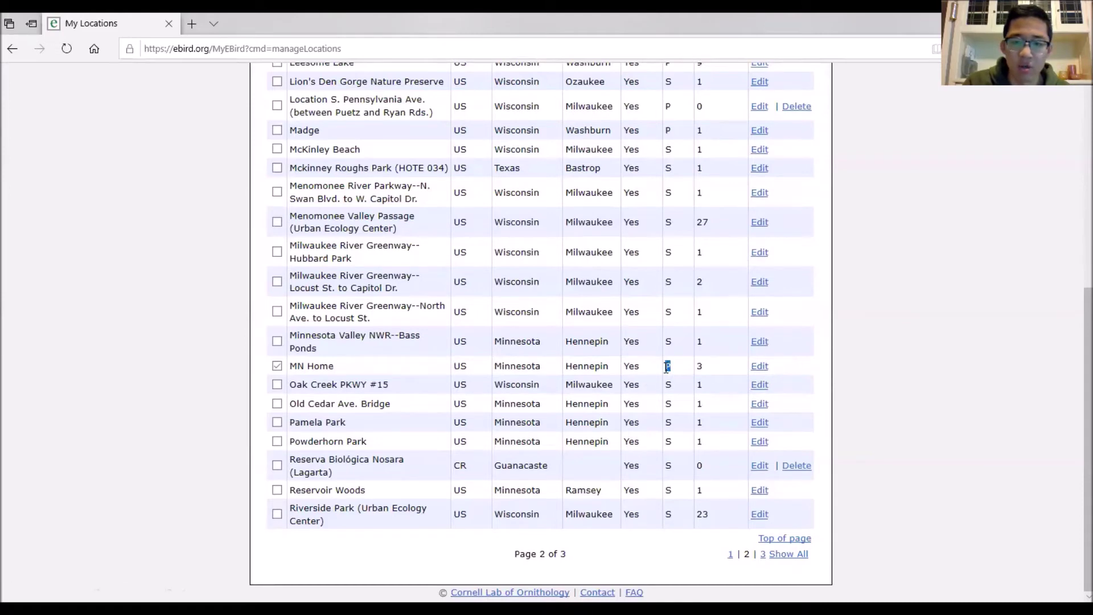
click(760, 366)
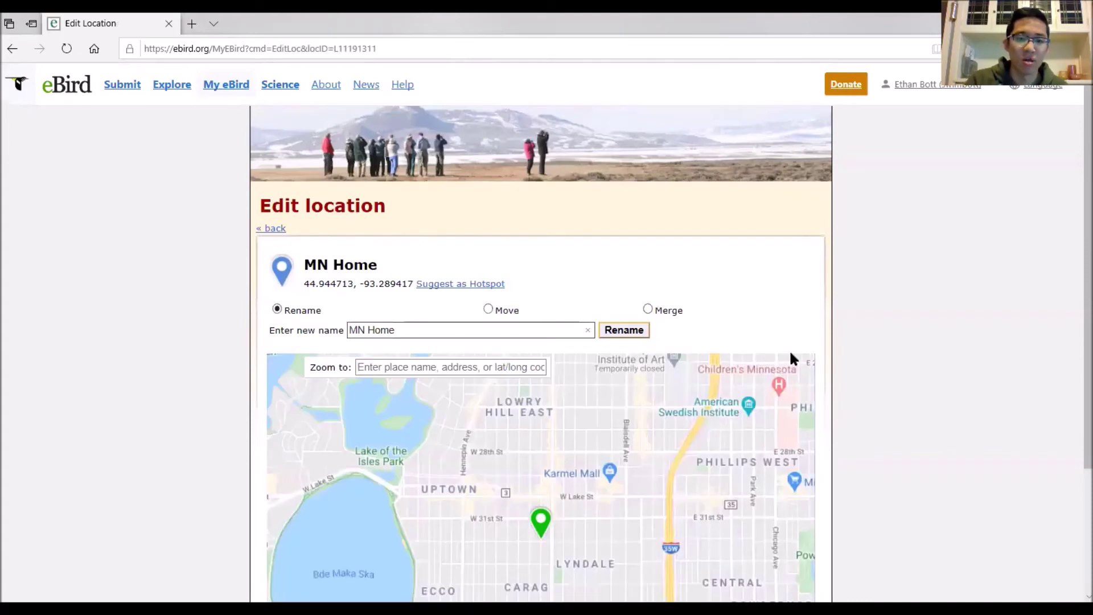
- Examine where the MN Home pin sits among the surrounding streets on the location's map
scroll(903, 322, down, 2)
scroll(903, 322, down, 1)
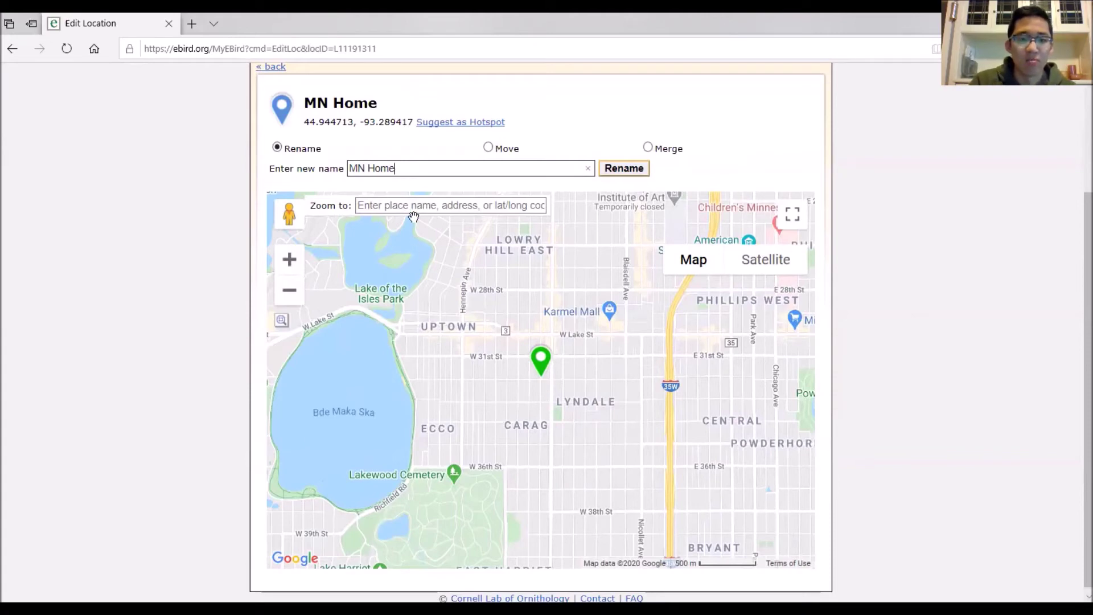
scroll(542, 378, up, 2)
scroll(542, 379, down, 2)
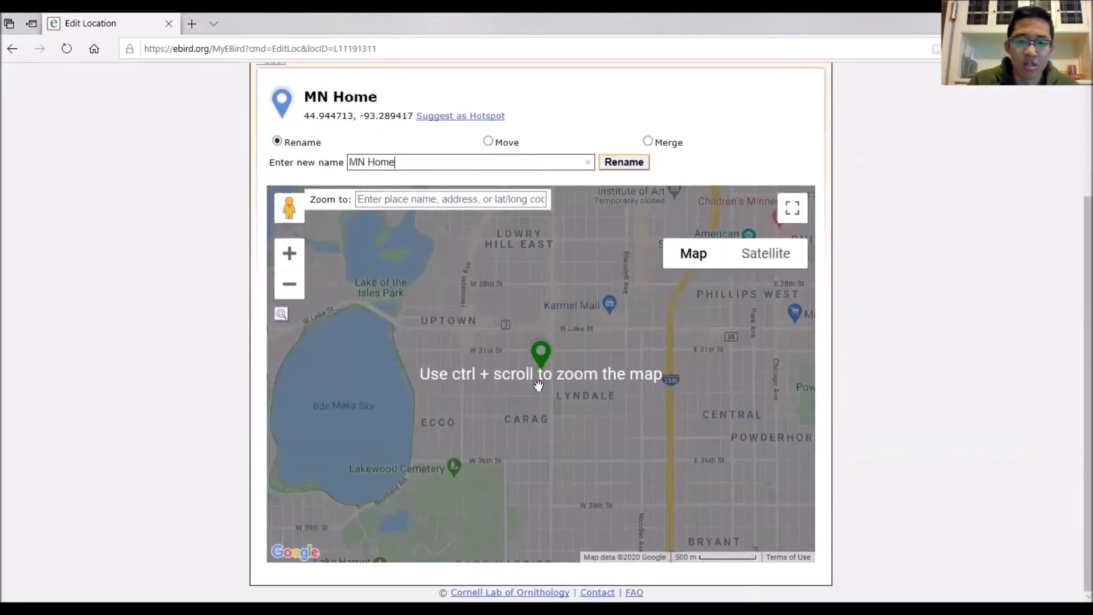
scroll(540, 377, up, 4)
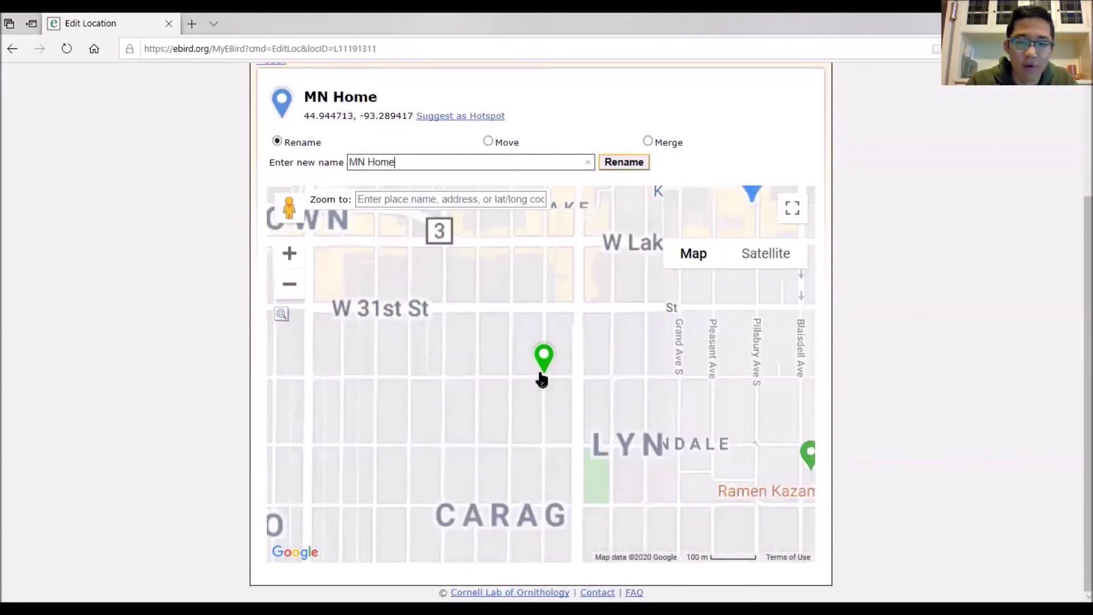
scroll(541, 377, up, 2)
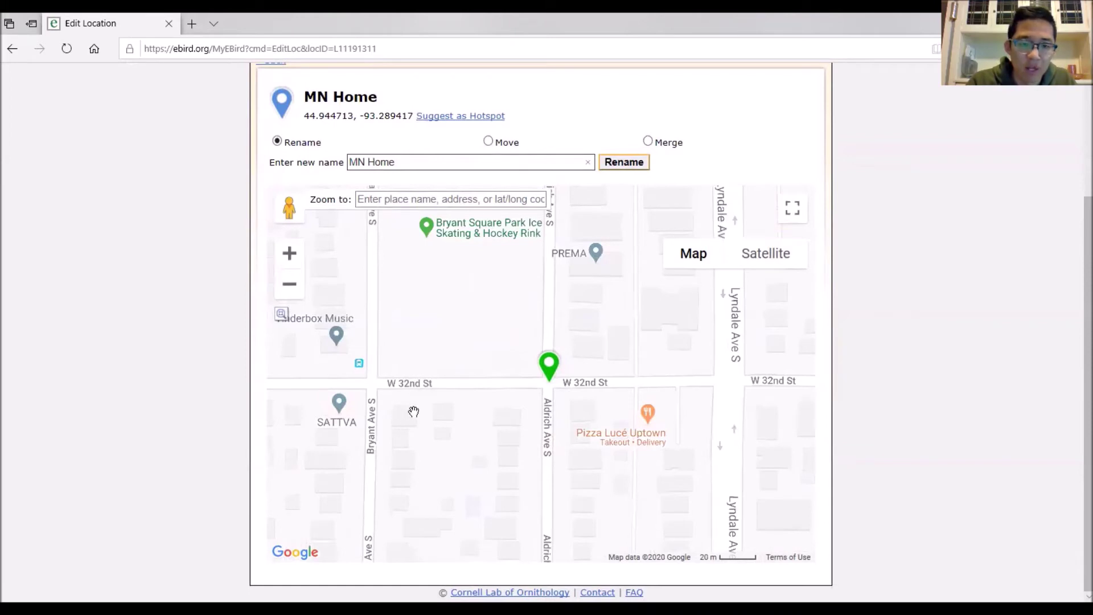
mouse_move(549, 367)
mouse_down()
mouse_move(500, 361)
mouse_move(546, 345)
mouse_up()
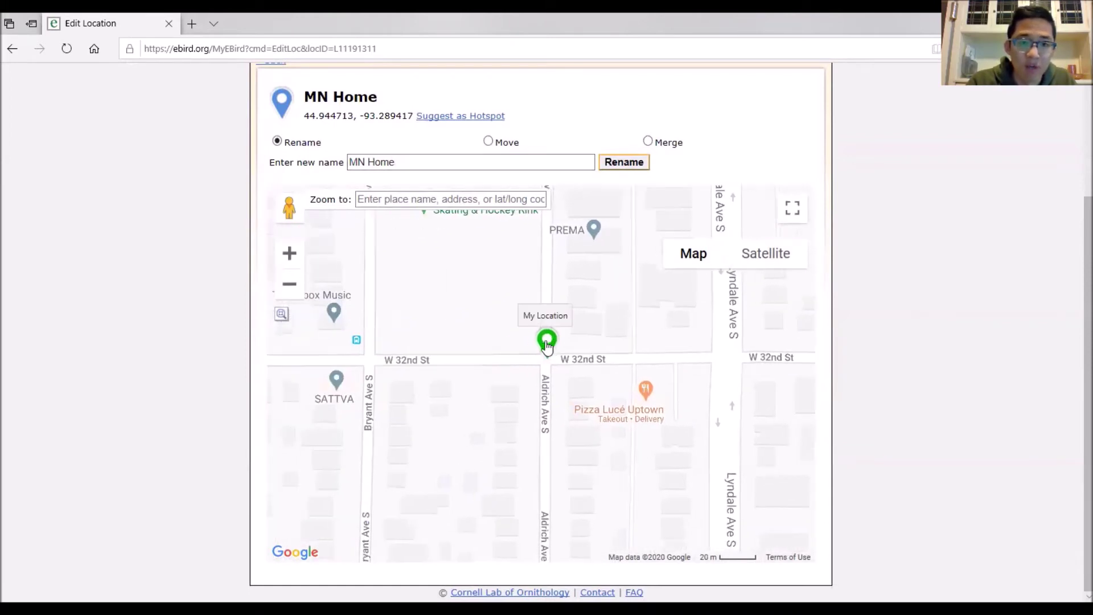
- Choose the Move option for MN Home and try several new pin positions around W 32nd St
click(487, 141)
drag(548, 349, 542, 346)
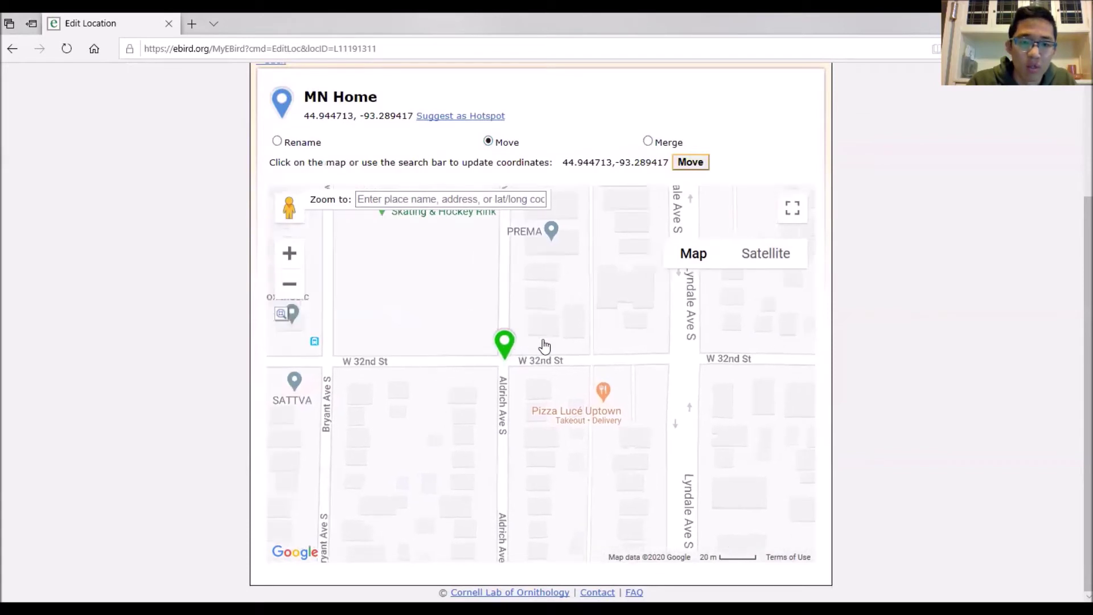
click(388, 374)
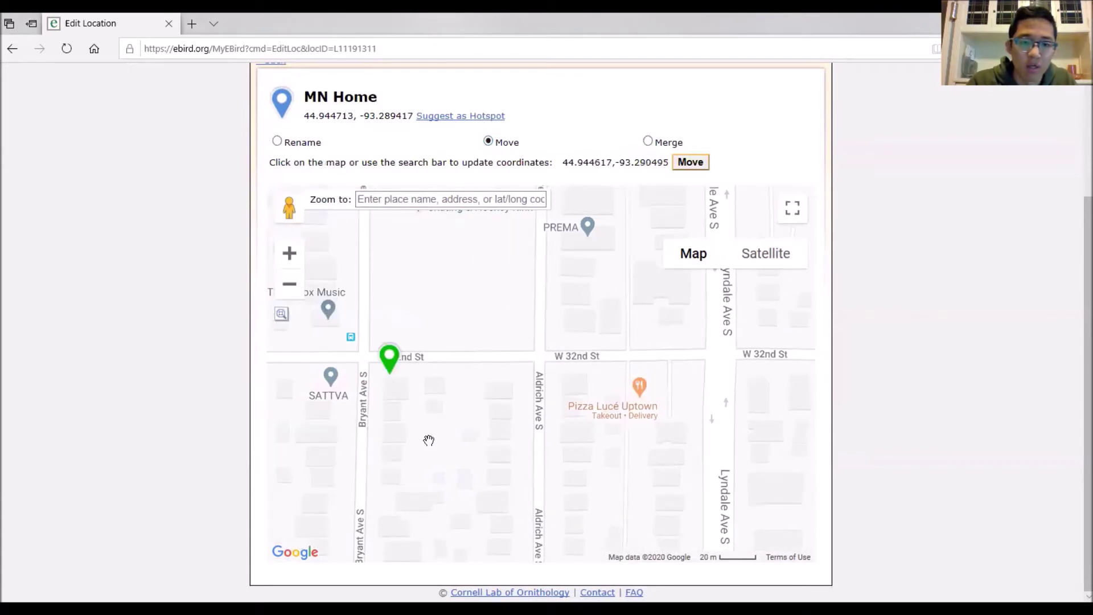
click(439, 238)
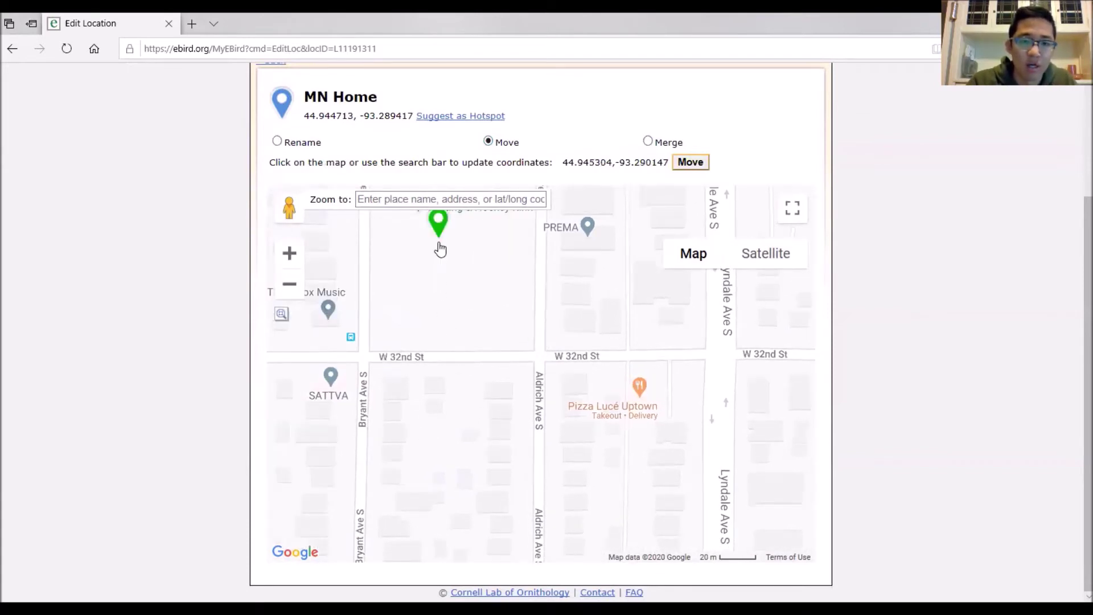
click(677, 287)
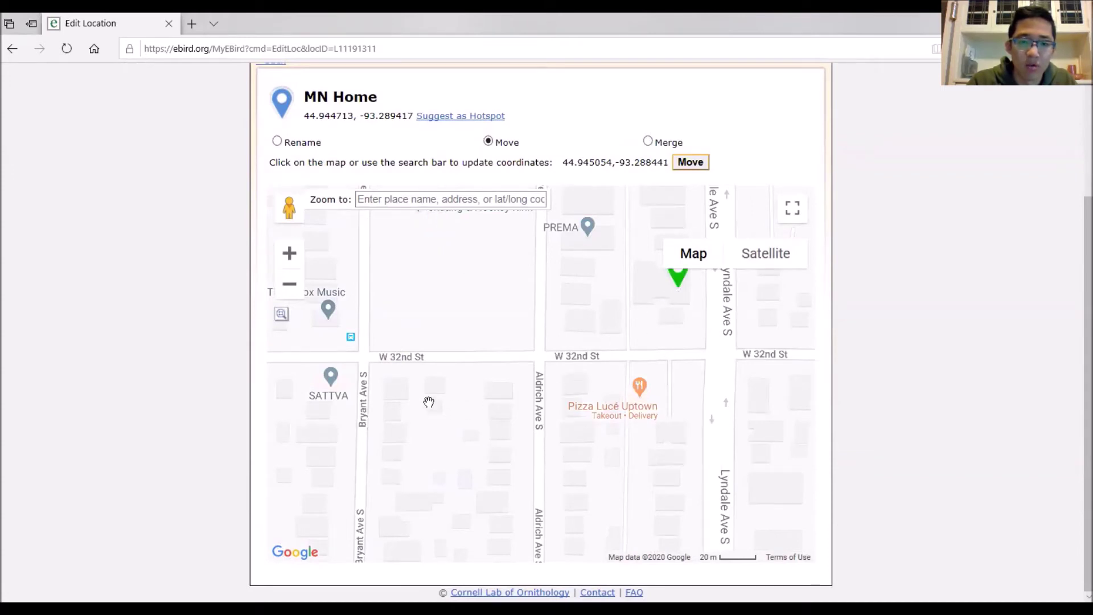
click(435, 384)
click(397, 385)
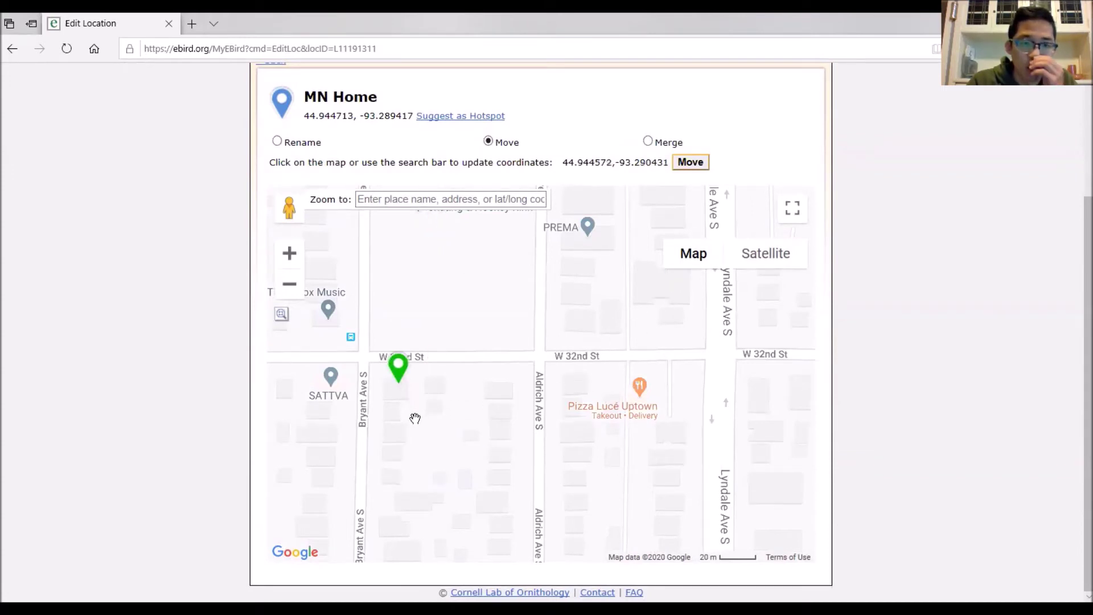
- Choose the Rename option, try Twin Cities Home and a version with the owner's first name, and restore MN Home in the name field
click(304, 145)
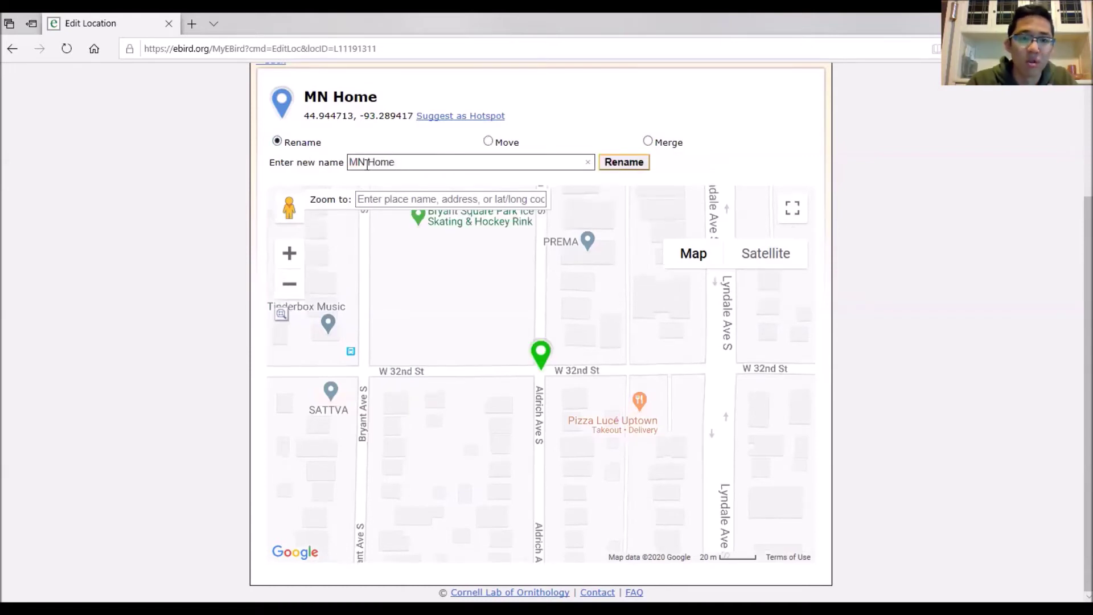
drag(364, 163, 329, 161)
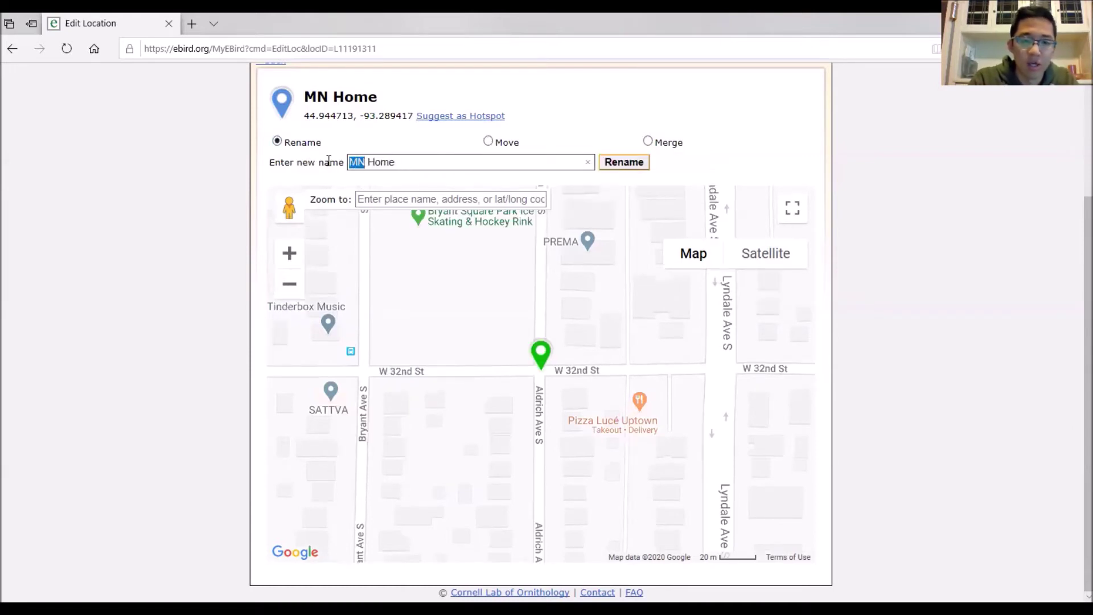
text(Twin Cities)
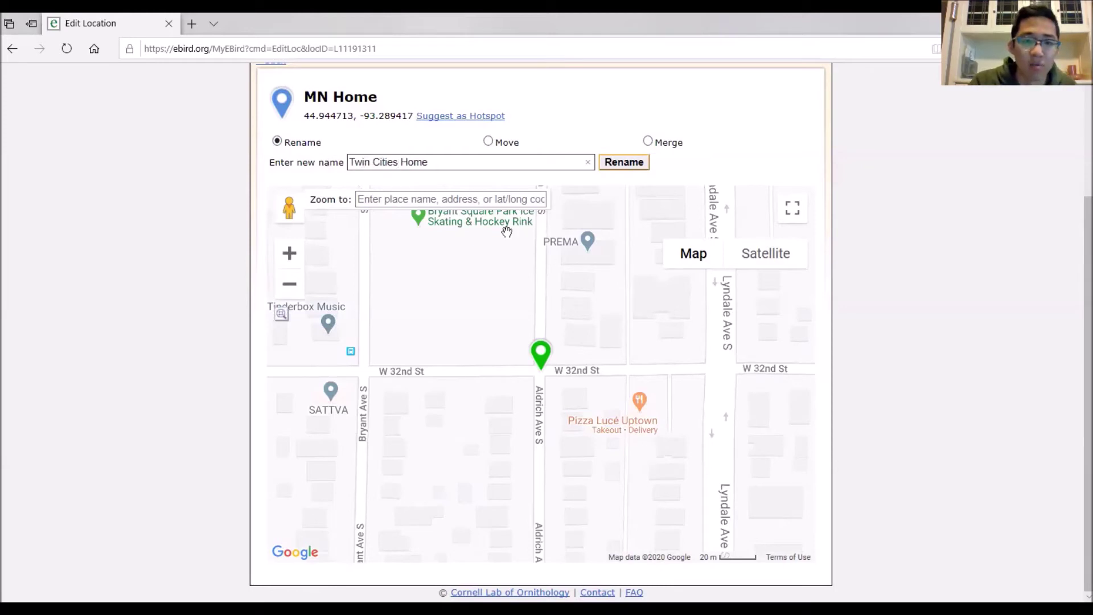
drag(397, 164, 304, 148)
text(Ethans)
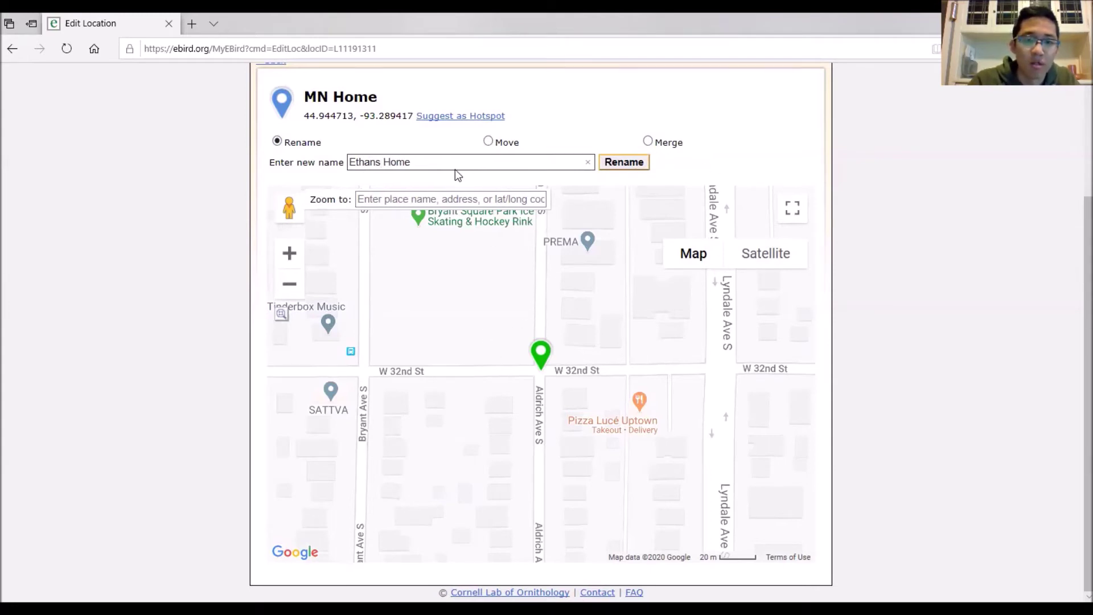
drag(380, 162, 242, 142)
text(MN)
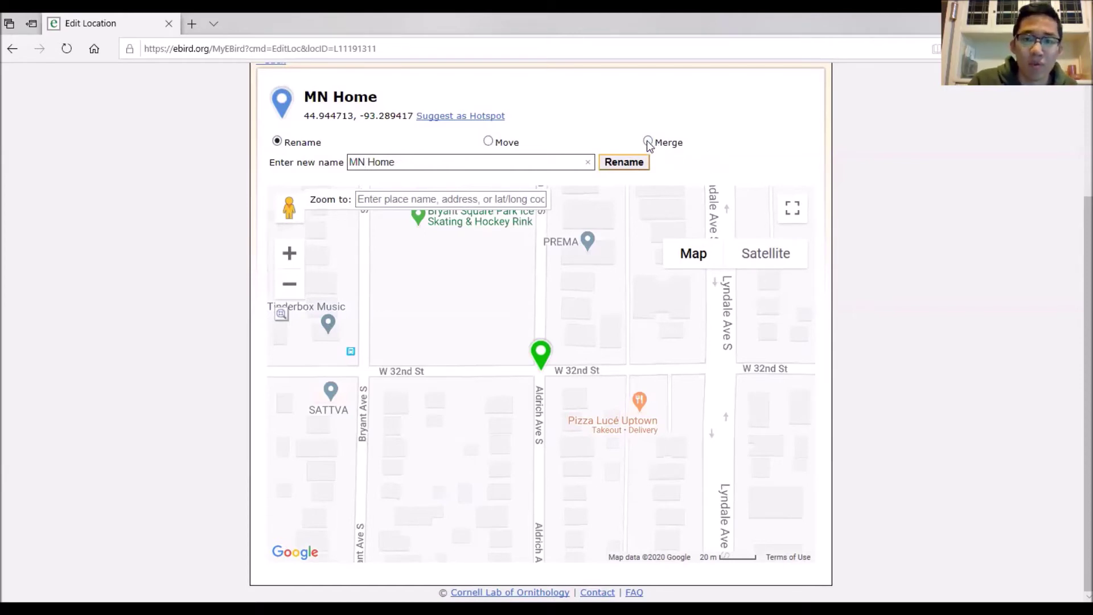
- Leave the MN Home editor and return through My eBird to Manage My Locations
scroll(714, 155, up, 3)
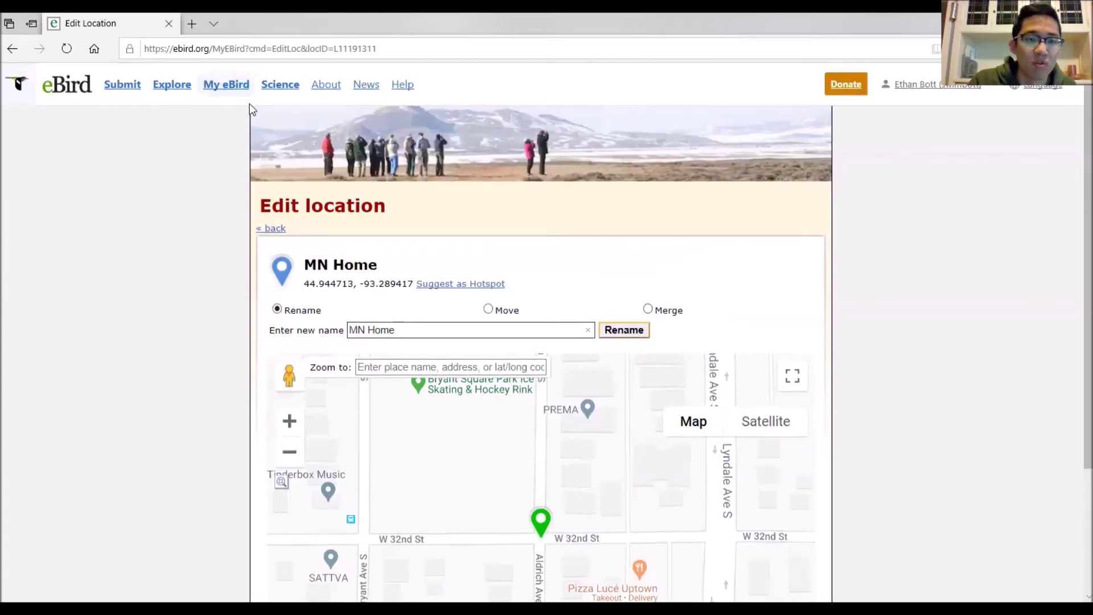
click(237, 85)
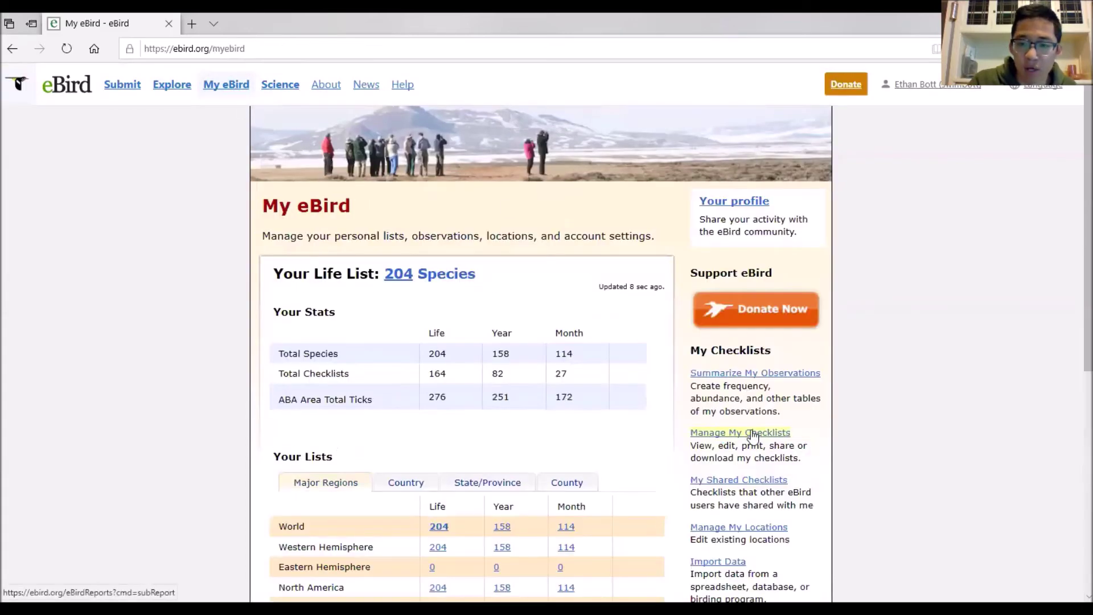
scroll(817, 453, down, 3)
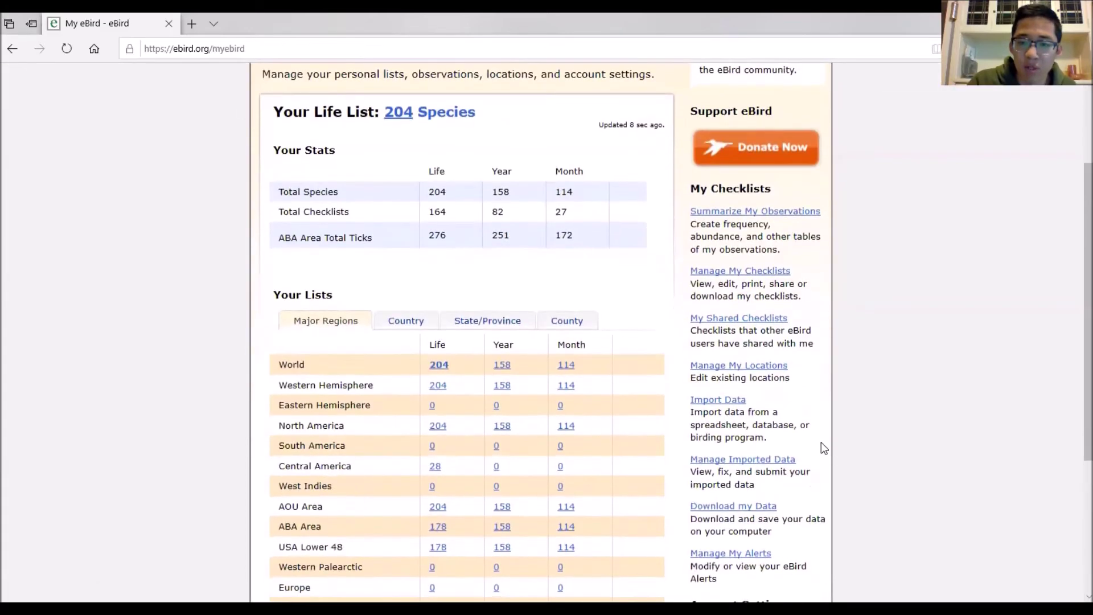
click(754, 366)
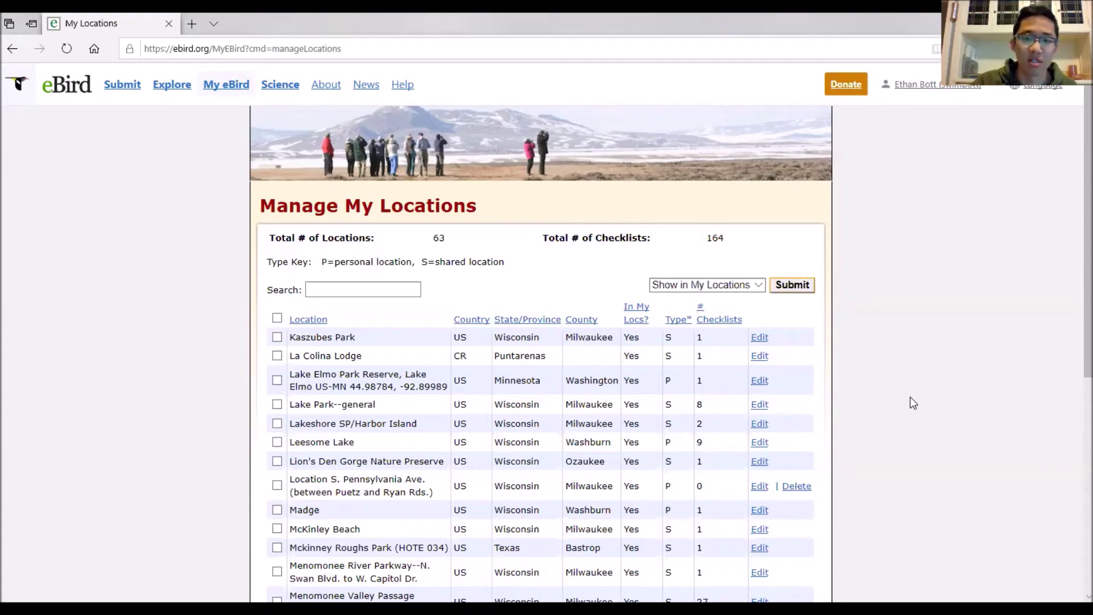
- Mark Lake Elmo Park Reserve, check its checklist count, open its edit page and return to the locations list
scroll(912, 402, down, 3)
scroll(914, 371, up, 1)
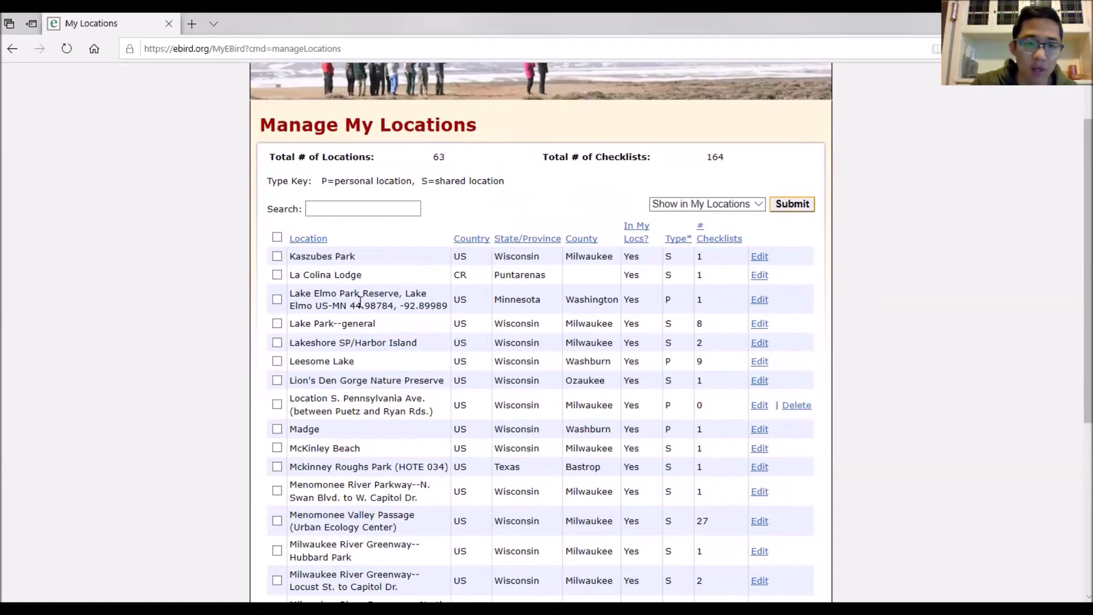
click(279, 300)
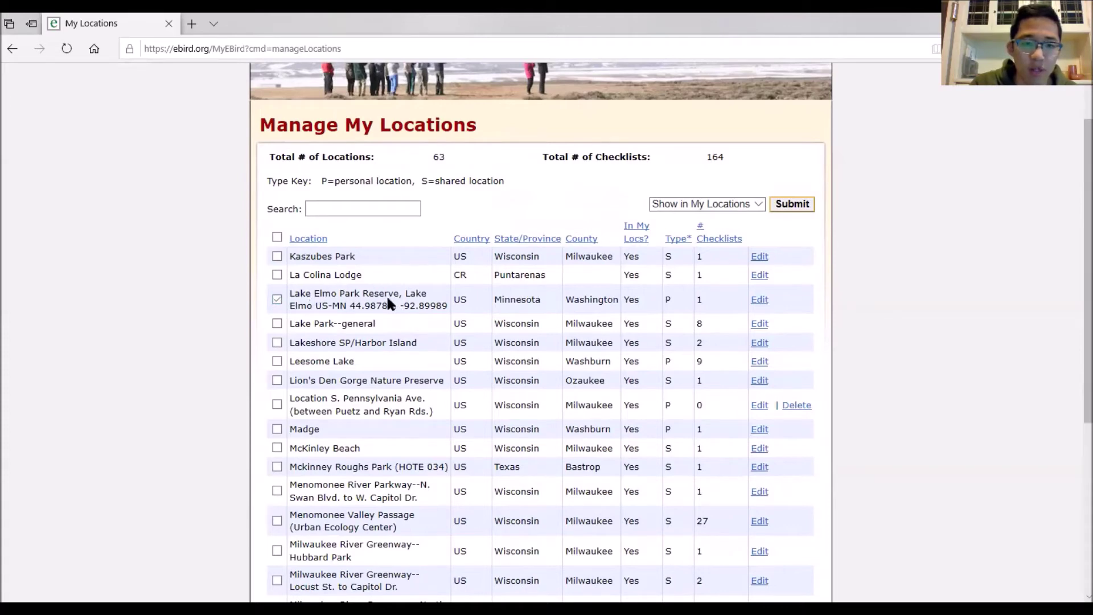
drag(718, 309, 702, 310)
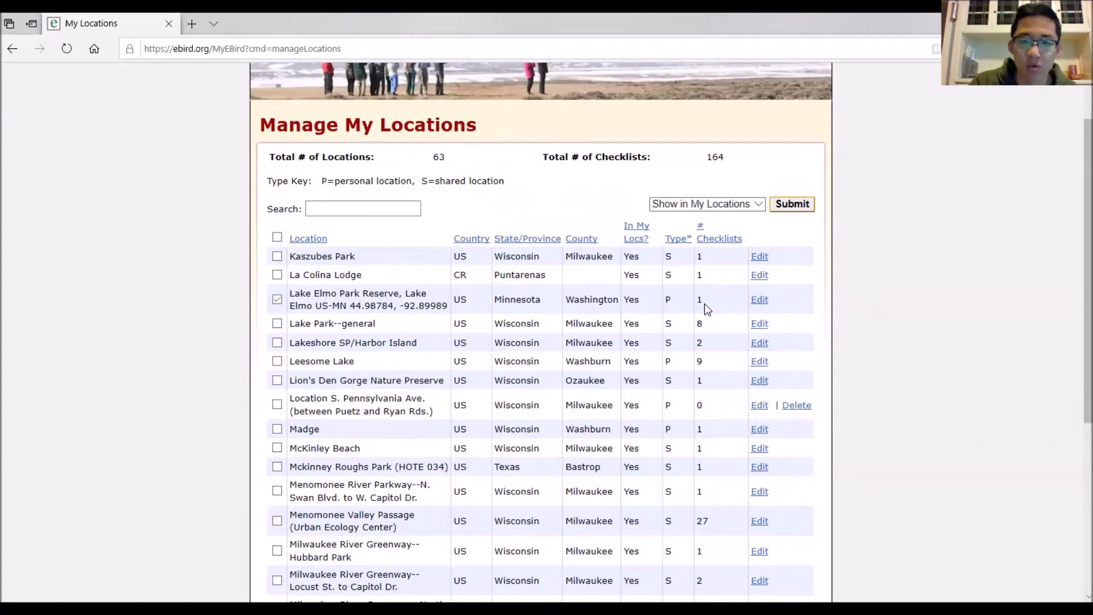
click(760, 301)
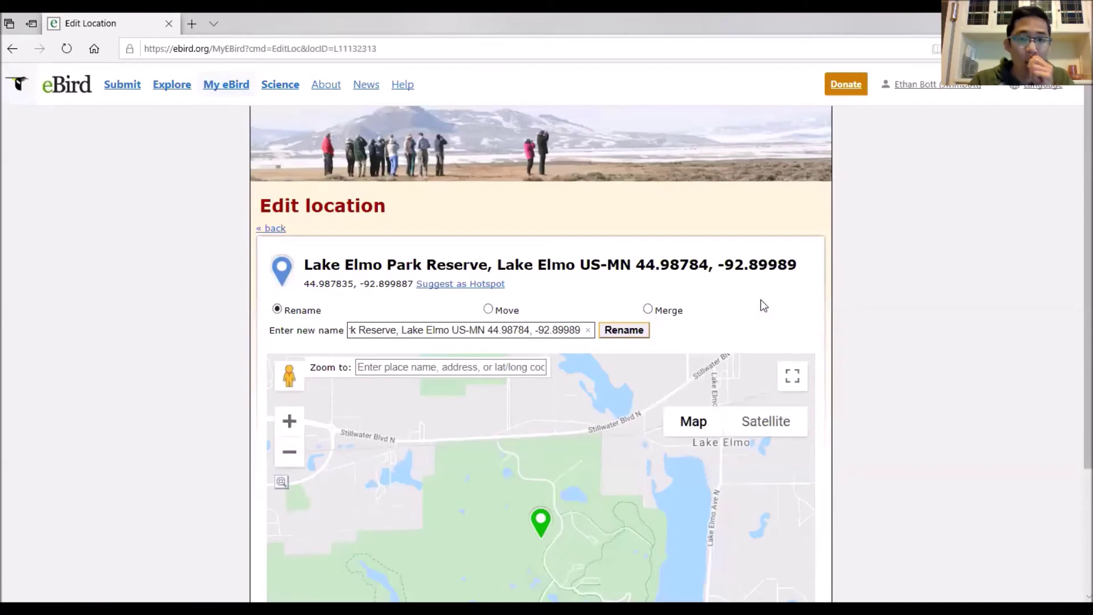
click(14, 49)
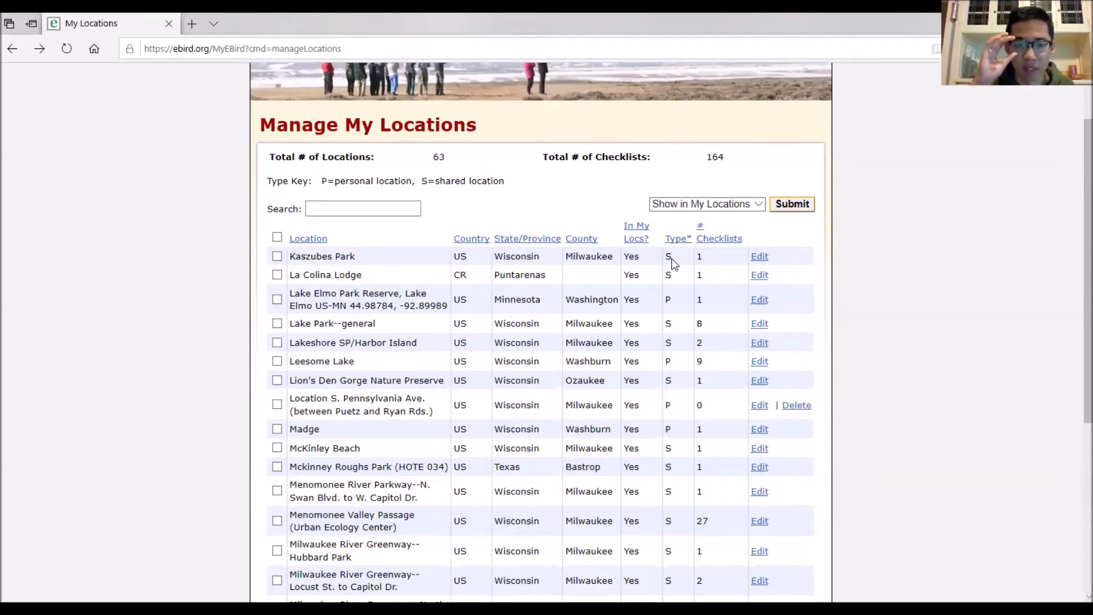
- Open the Lake Elmo Park Reserve location for editing and choose the Lake Elmo Regional Park hotspot as its merge target
click(277, 299)
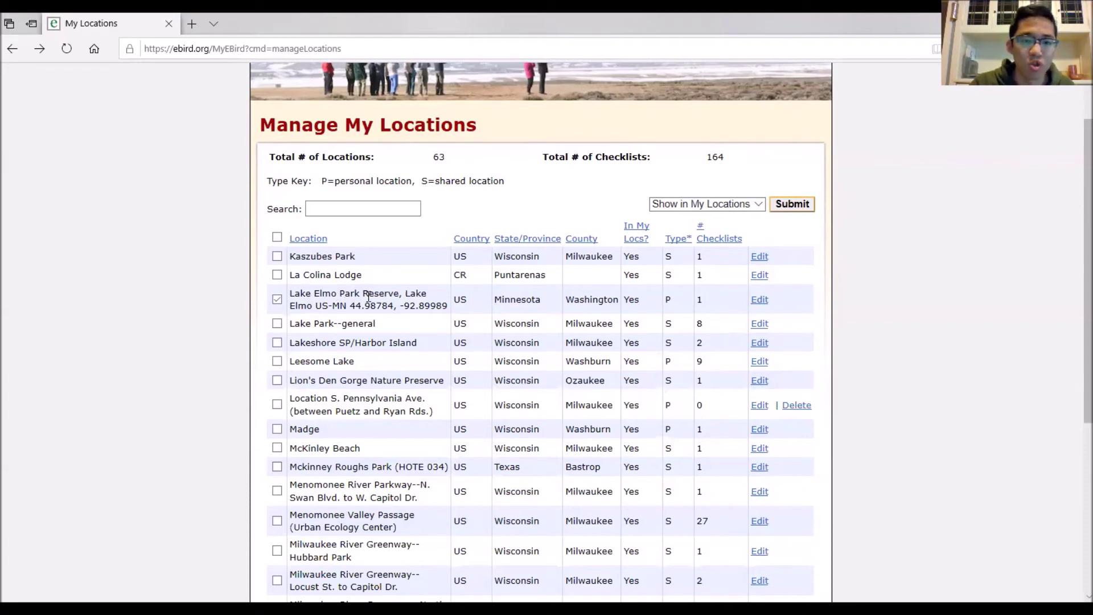
click(760, 301)
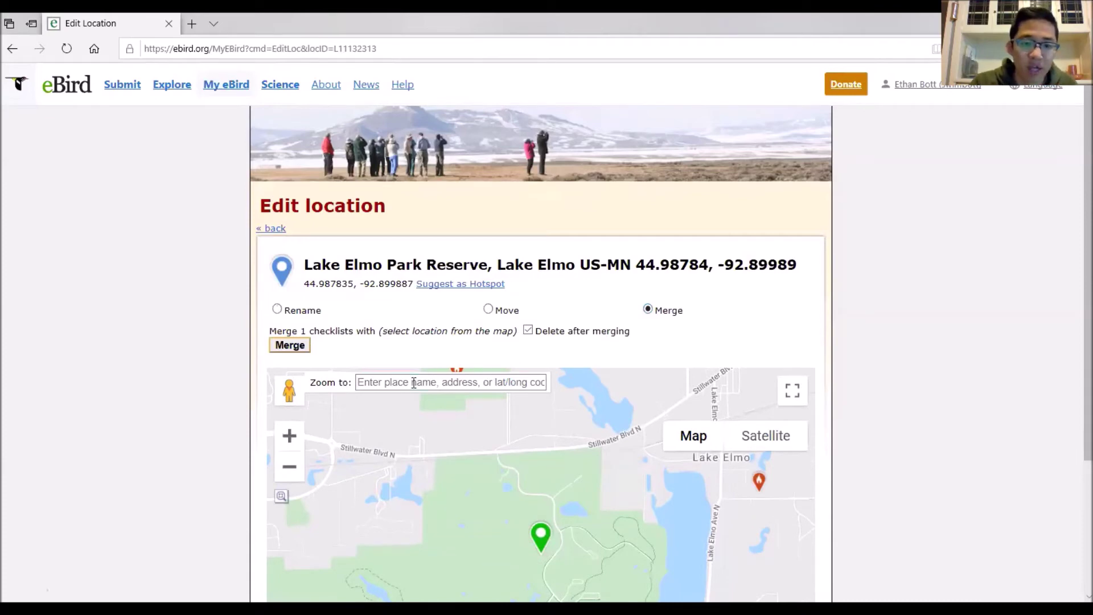
scroll(1022, 367, down, 3)
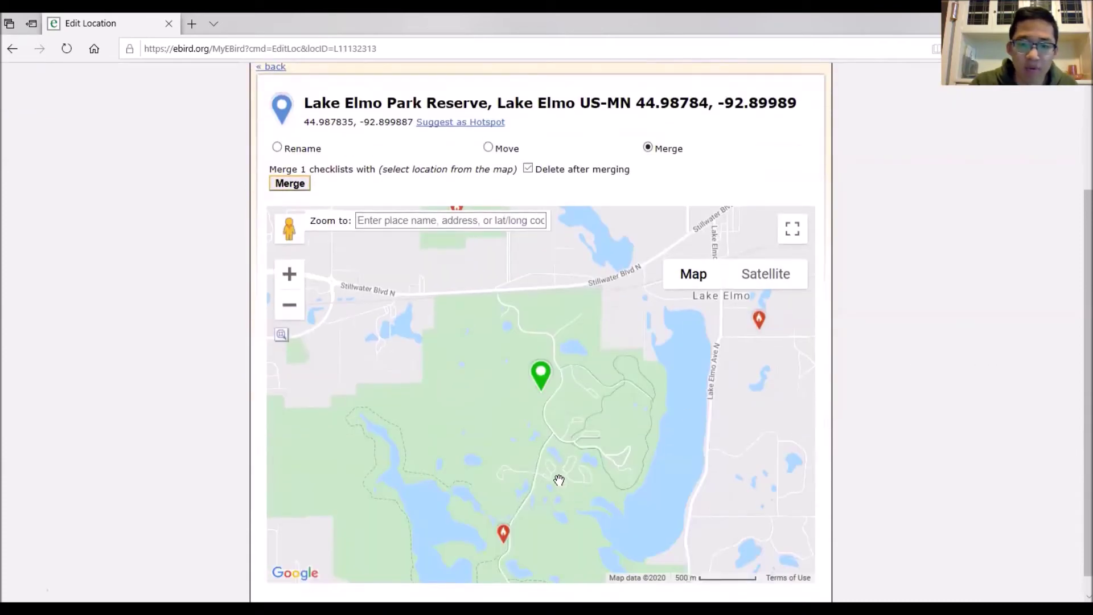
drag(556, 477, 556, 383)
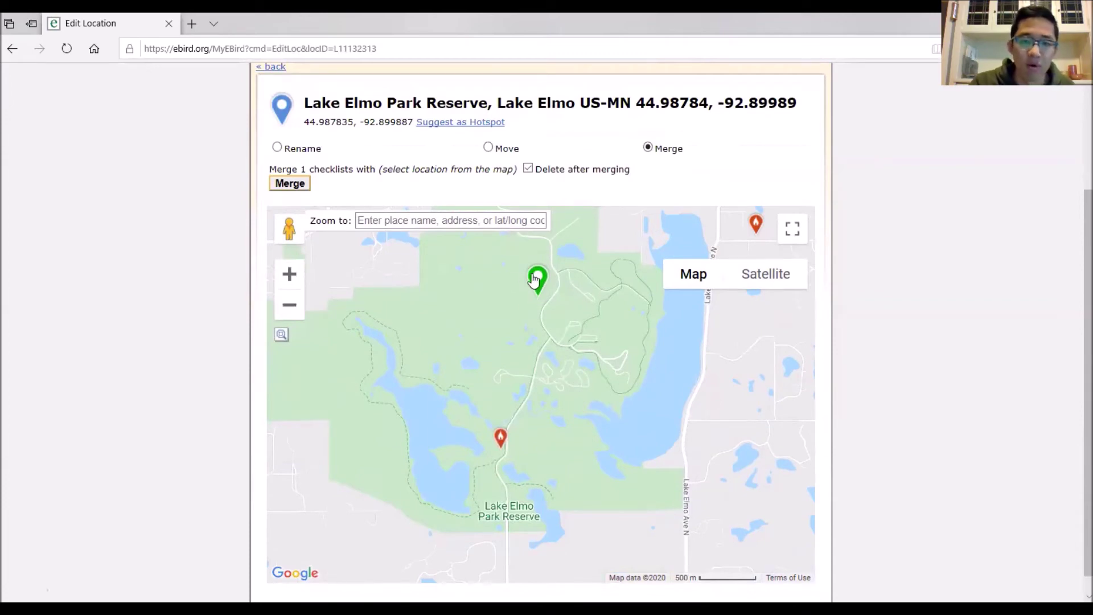
click(501, 440)
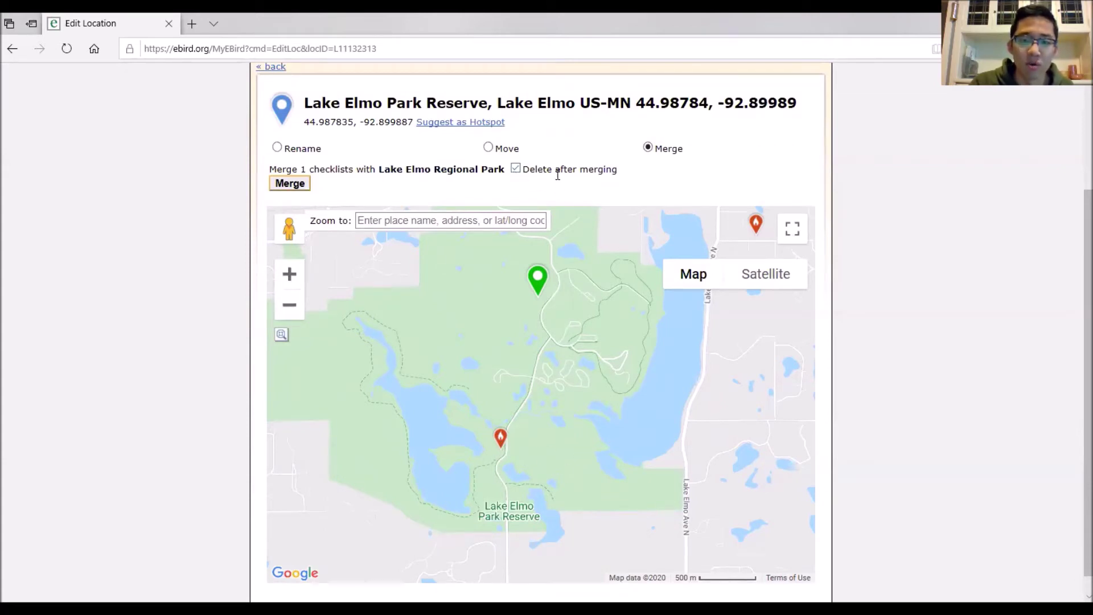
- Switch the Delete after merging option off and on for the Lake Elmo merge, leaving it enabled
click(515, 170)
click(515, 169)
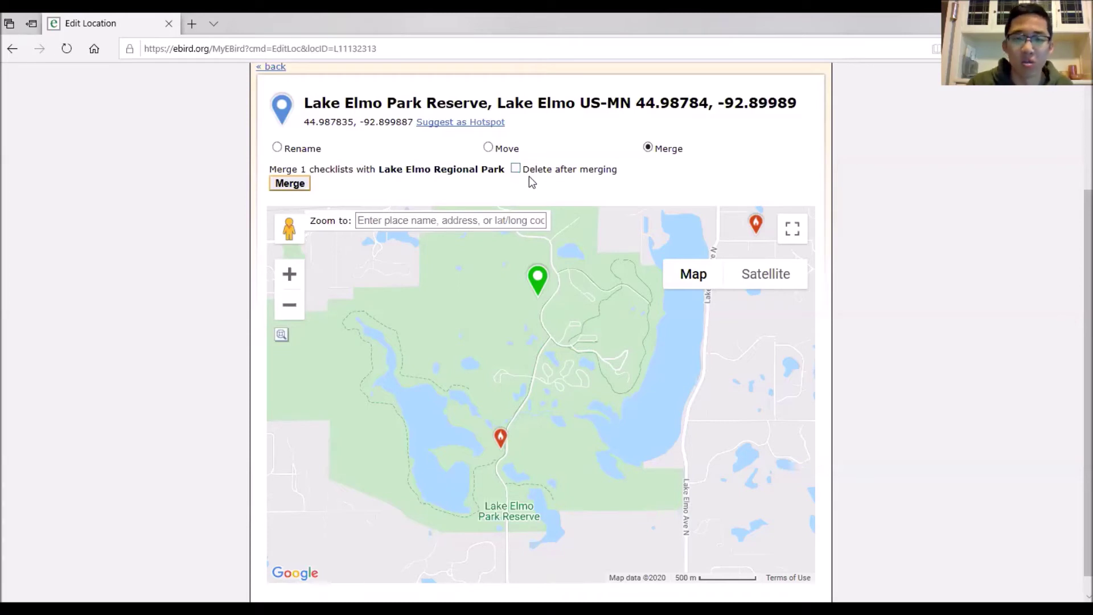
click(521, 168)
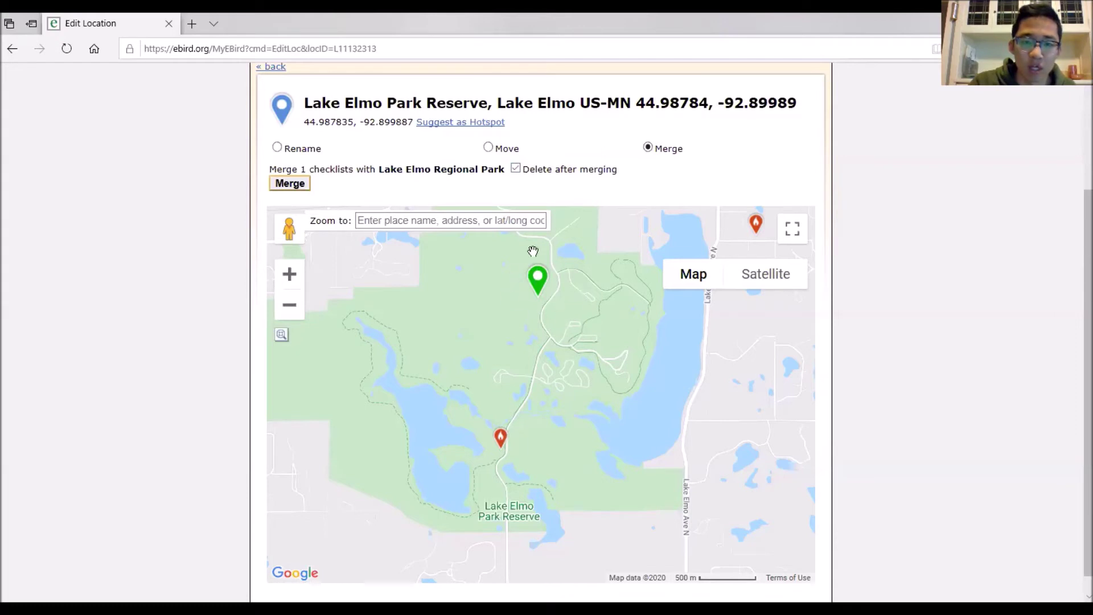
click(514, 169)
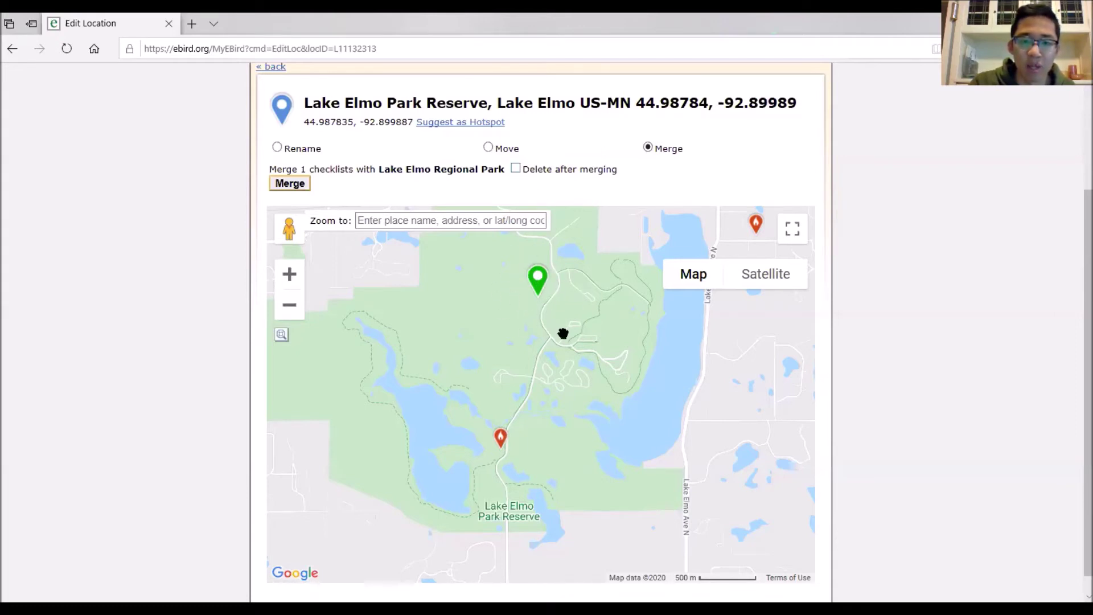
scroll(558, 307, up, 3)
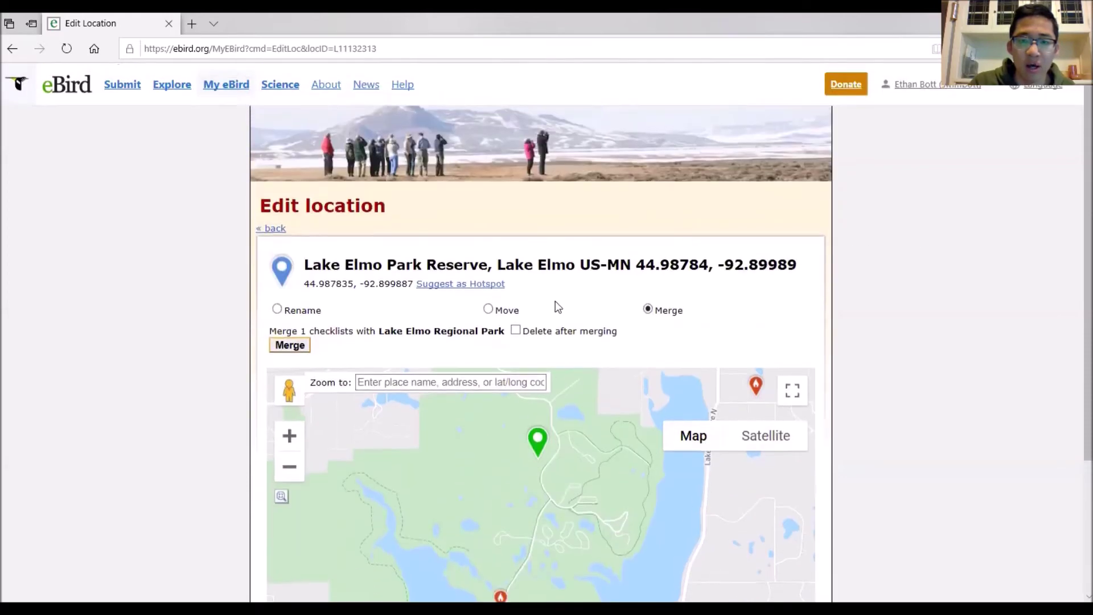
click(516, 331)
scroll(738, 222, down, 2)
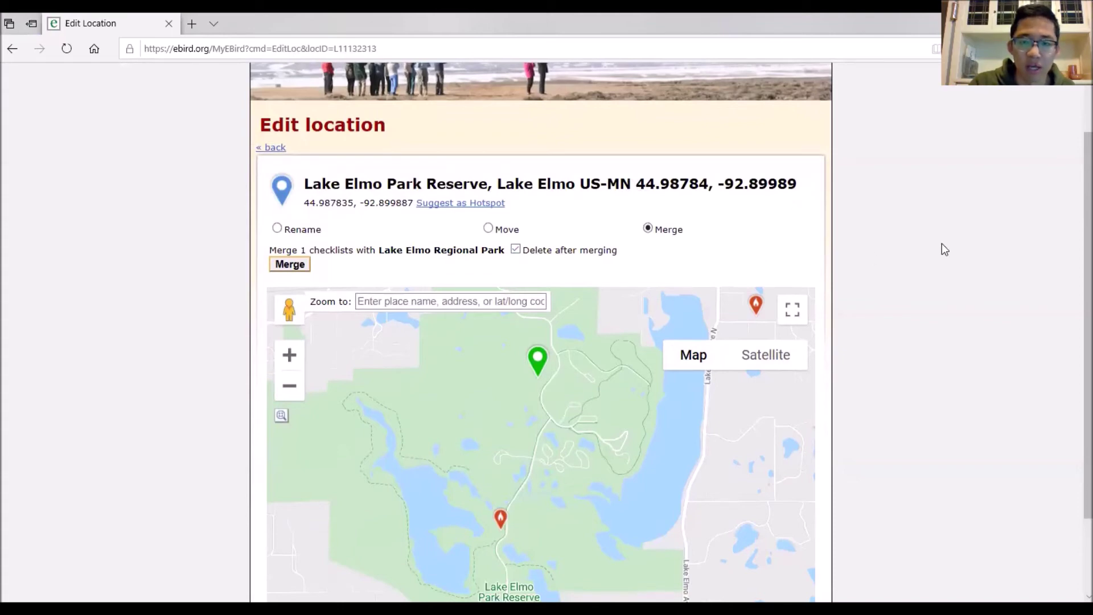
scroll(944, 246, down, 2)
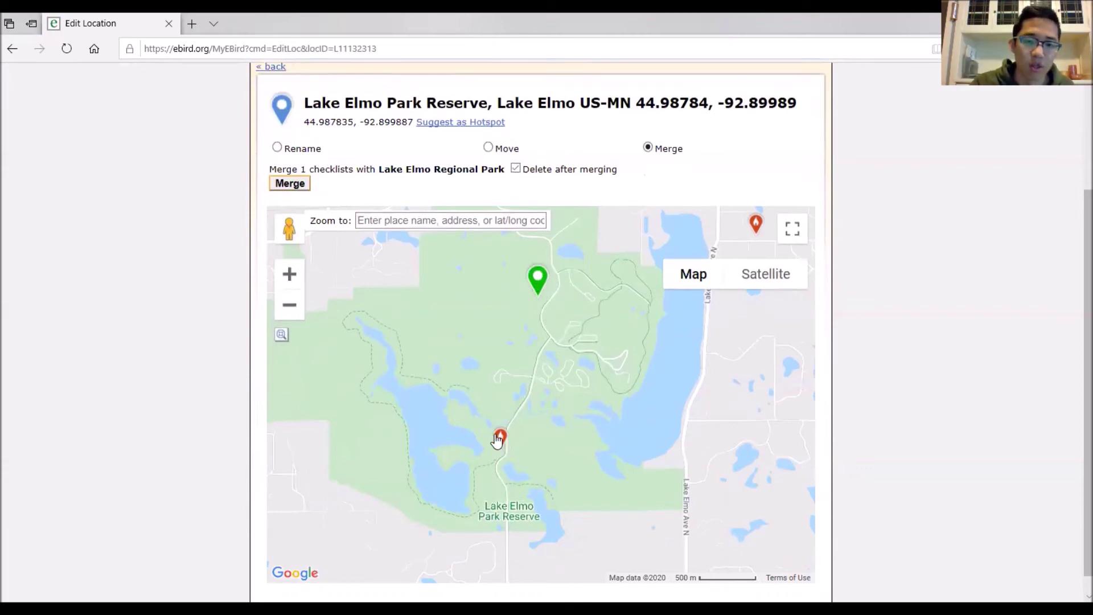
- Merge the location into Lake Elmo Regional Park, confirm, and return to Manage My Locations to check that hotspot's type
click(300, 193)
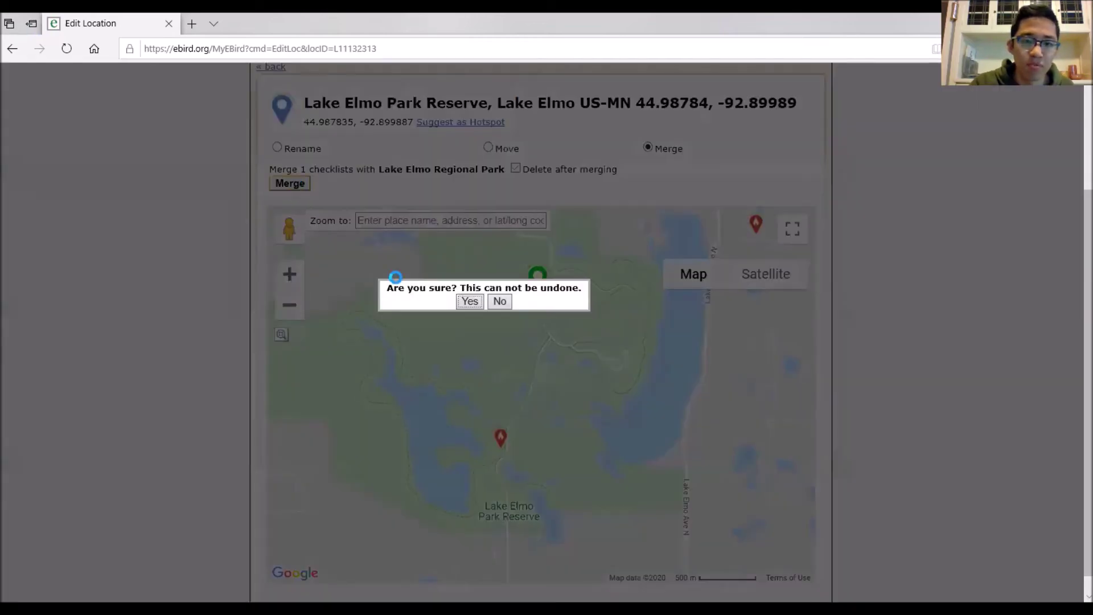
click(471, 302)
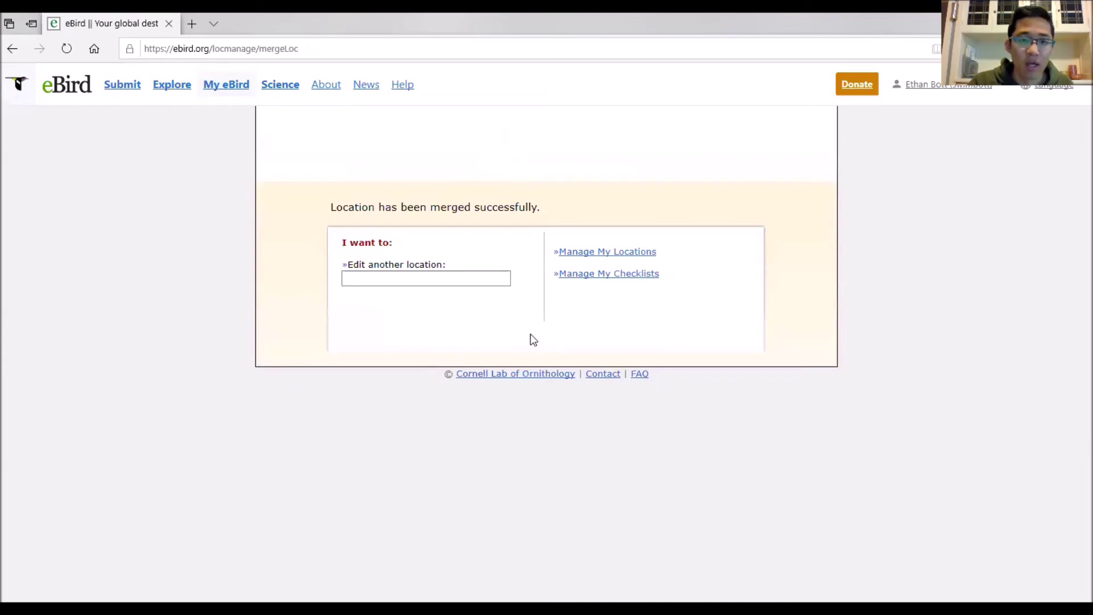
click(604, 253)
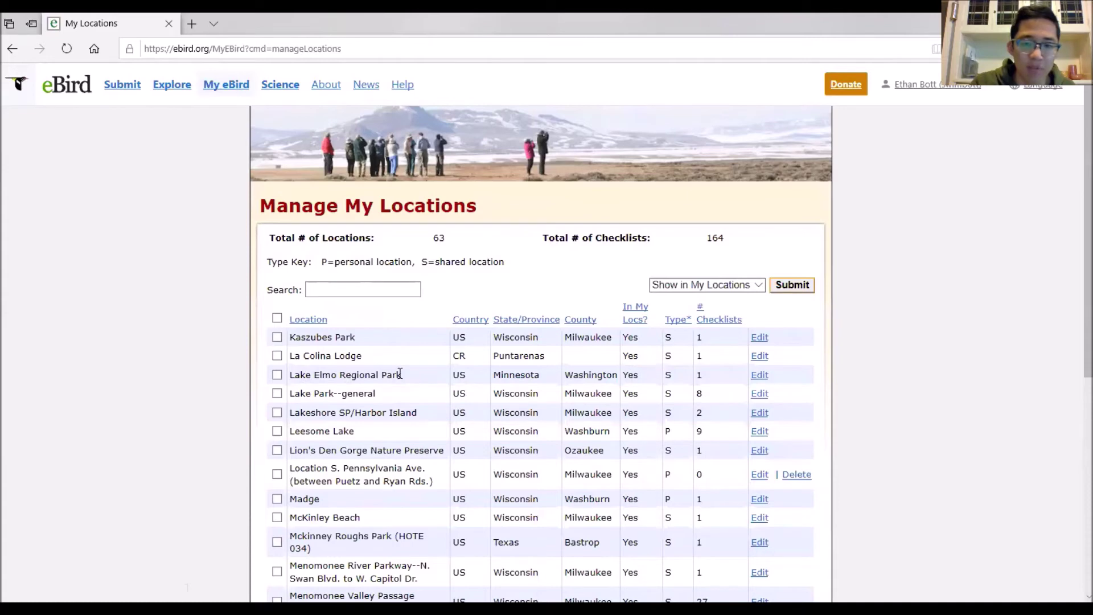
drag(676, 377, 667, 378)
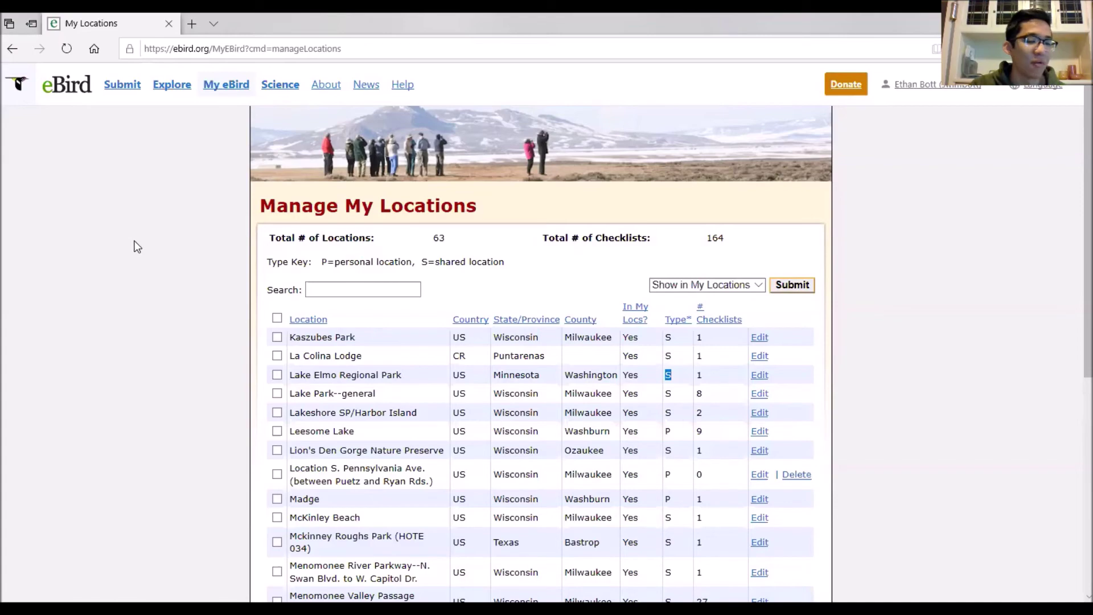
- Go to the Explore page and open Bar Charts
click(172, 85)
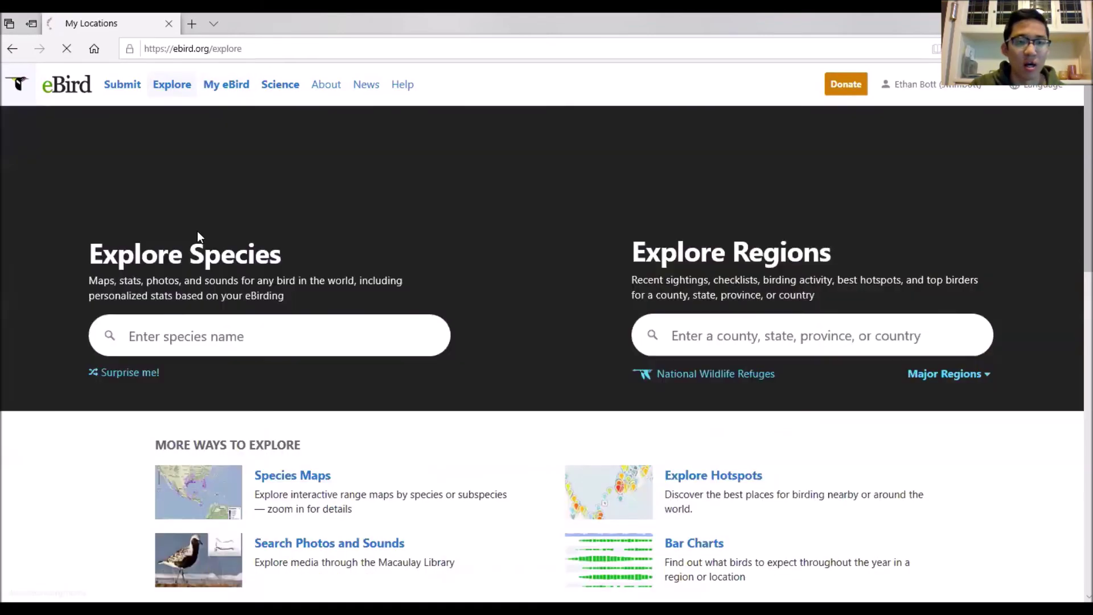
scroll(546, 405, down, 3)
scroll(541, 395, up, 2)
scroll(542, 393, down, 2)
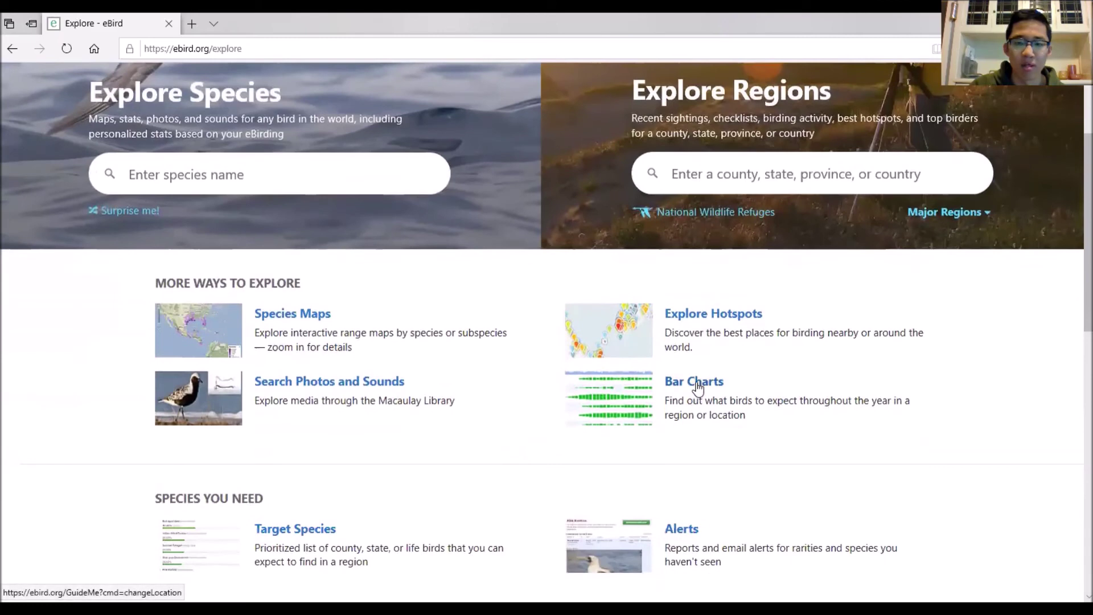
scroll(542, 373, up, 2)
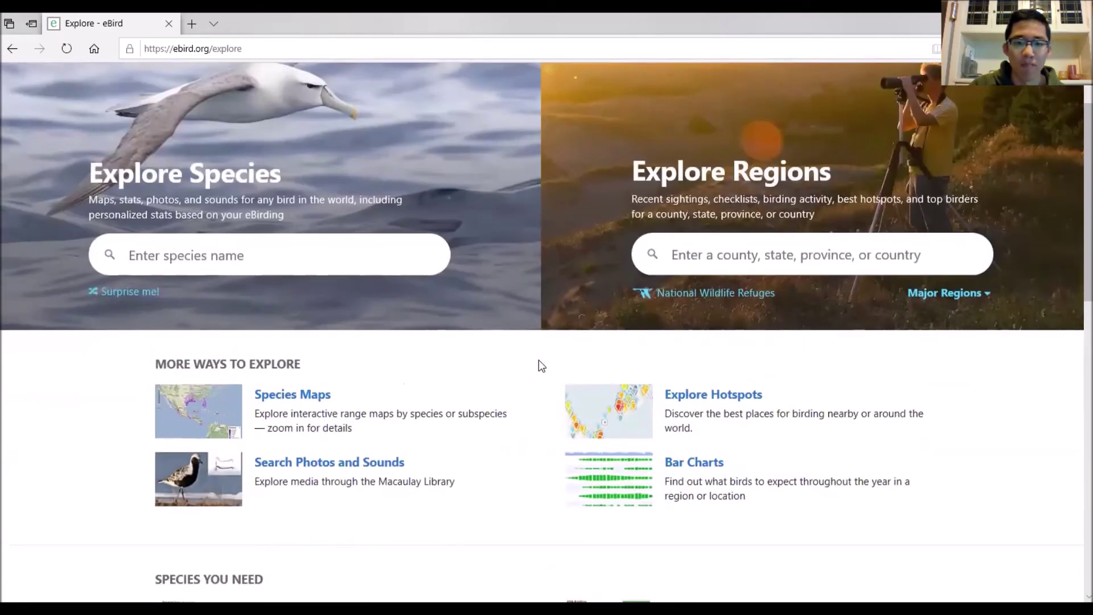
click(691, 464)
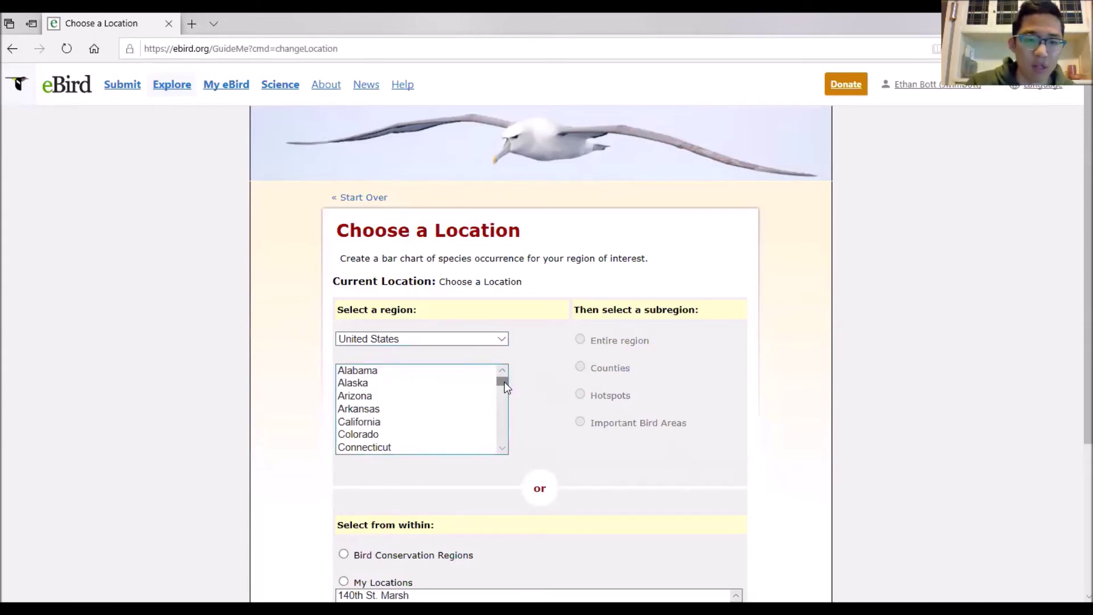
- Choose Wisconsin in the United States as the region with its counties as the subregion, and continue
drag(504, 383, 501, 431)
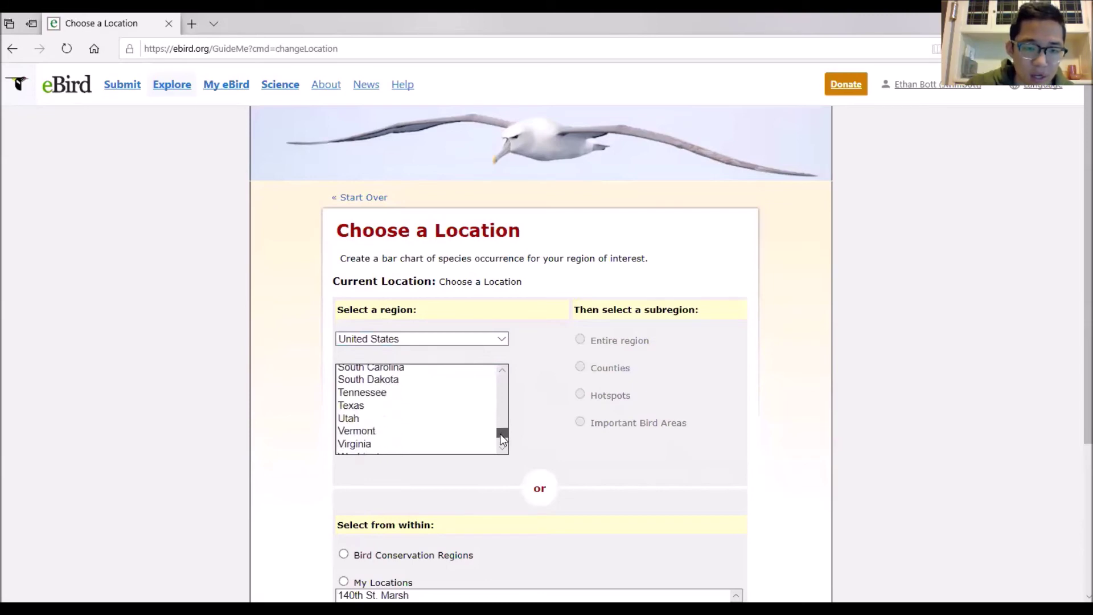
scroll(444, 424, down, 1)
scroll(435, 421, down, 1)
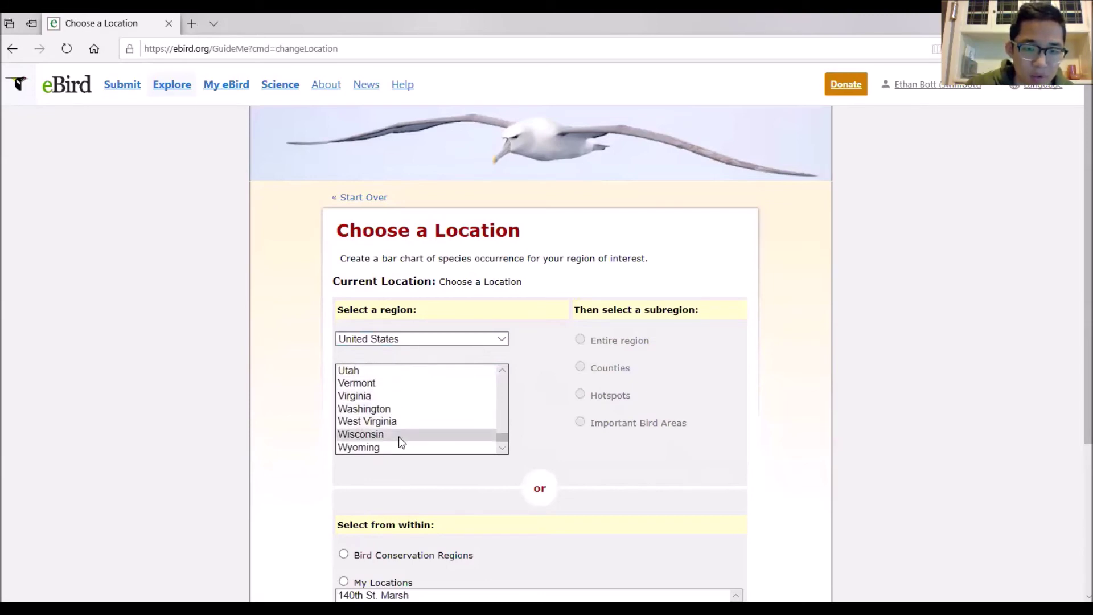
click(398, 435)
click(576, 371)
scroll(818, 359, down, 4)
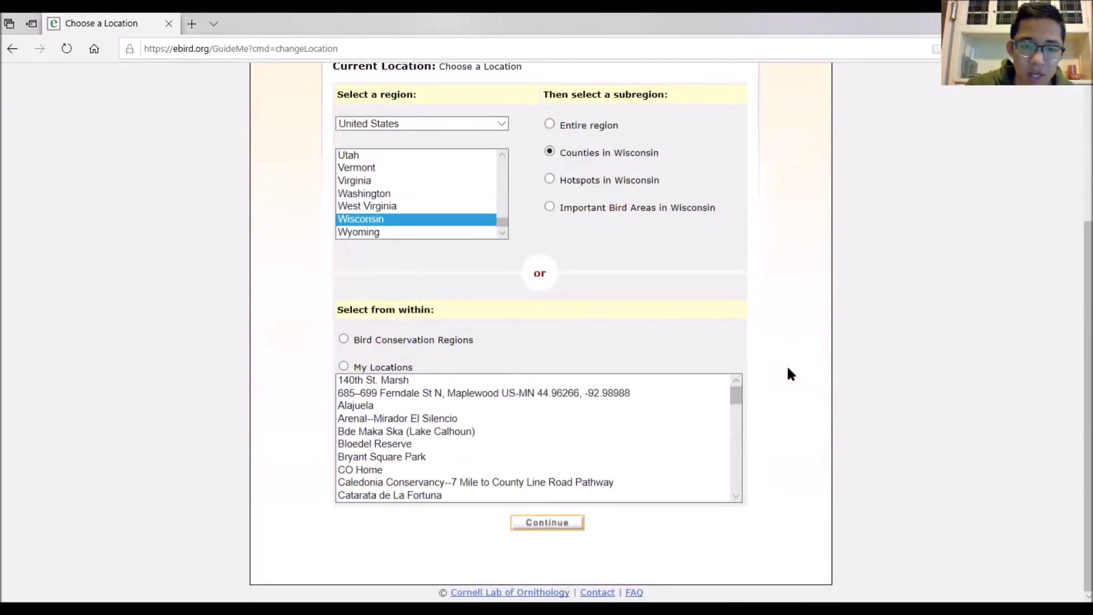
click(547, 522)
- Select Milwaukee county and generate its bar chart of bird observations
drag(650, 302, 653, 383)
click(308, 327)
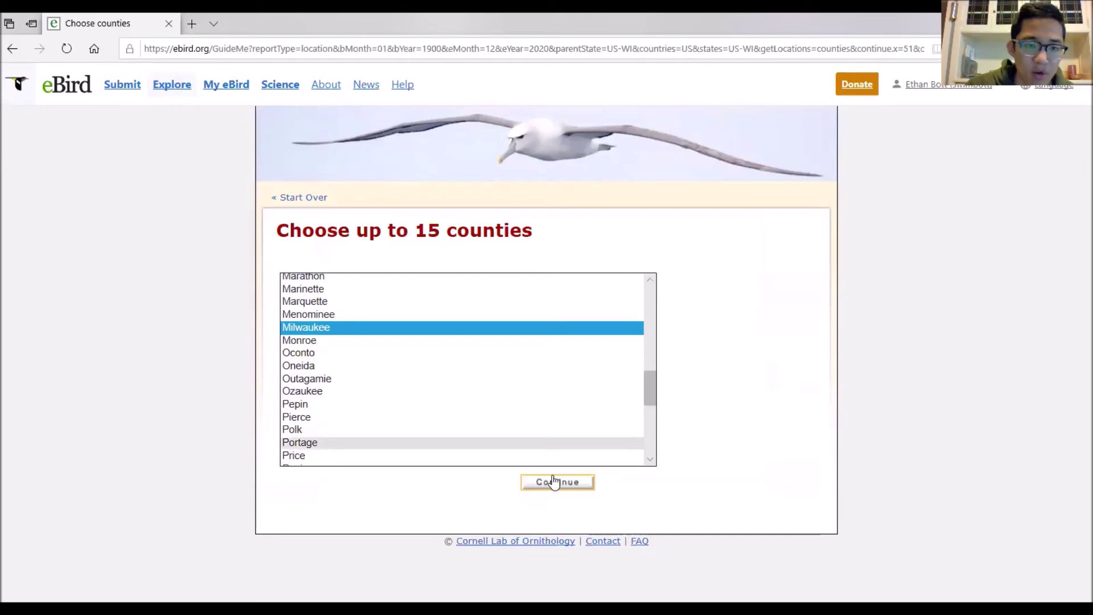
click(574, 489)
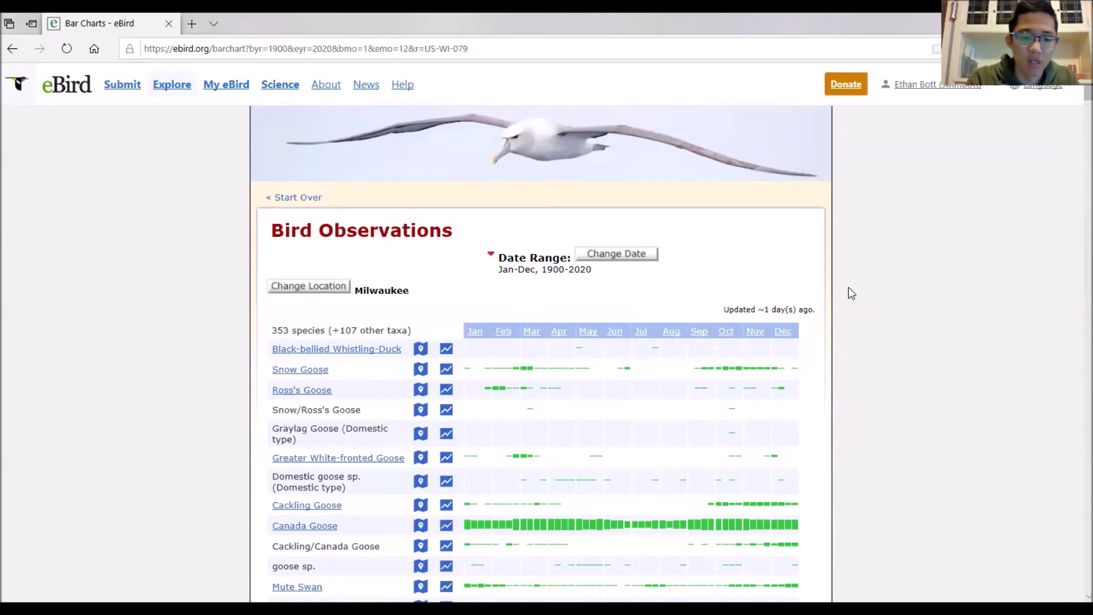
- Find "red-eyed" in the Milwaukee bar chart and compare the May occurrence of the vireos and flycatchers
key(ctrl+f)
text(red-eyed)
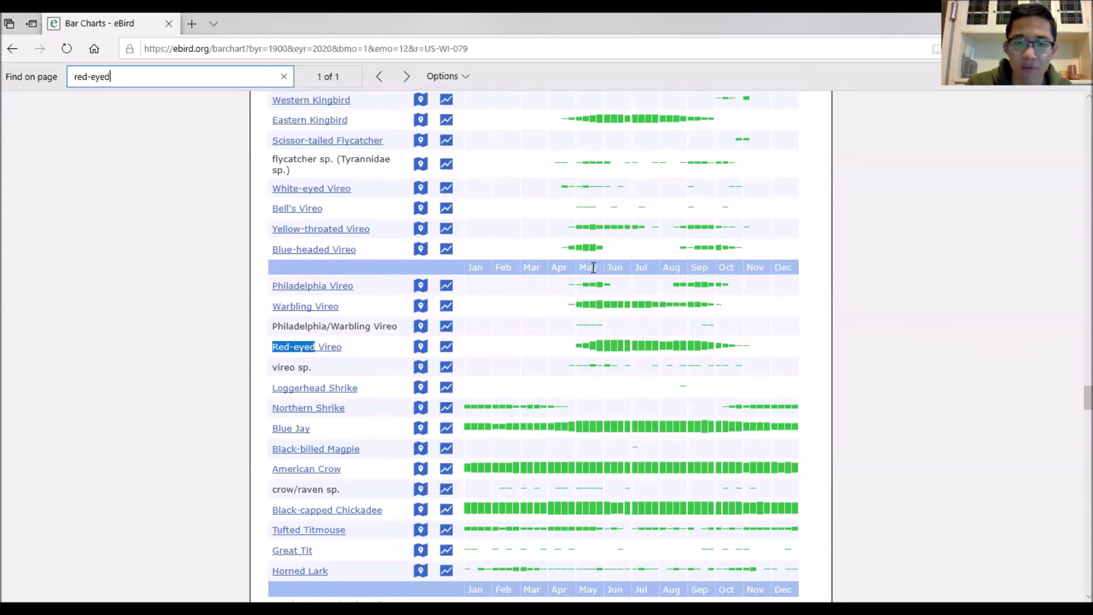
scroll(593, 268, up, 5)
scroll(592, 268, down, 1)
scroll(592, 268, up, 1)
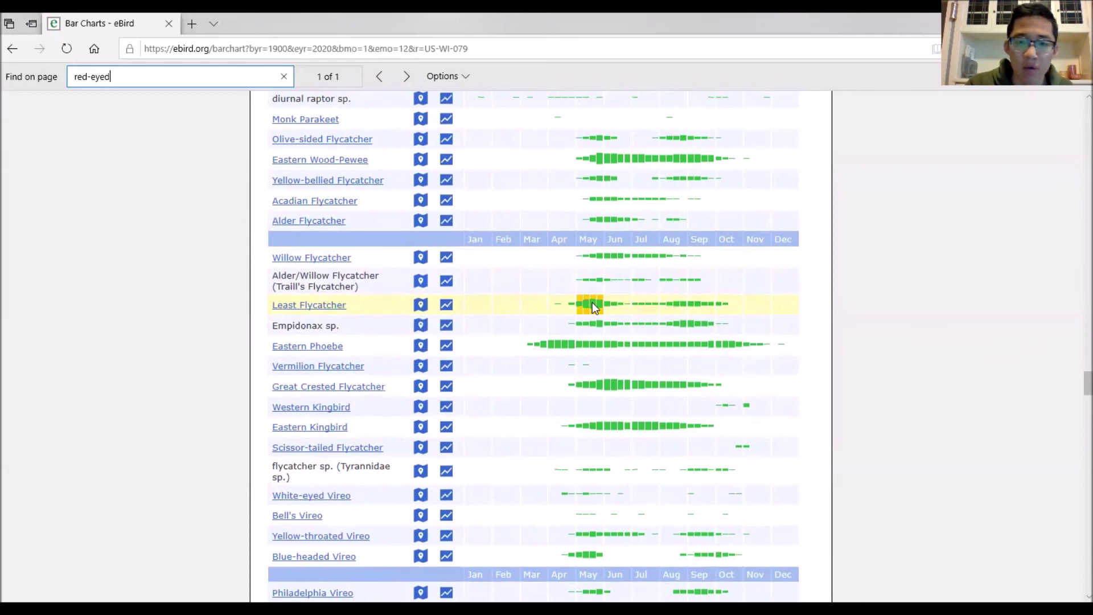
scroll(592, 302, up, 3)
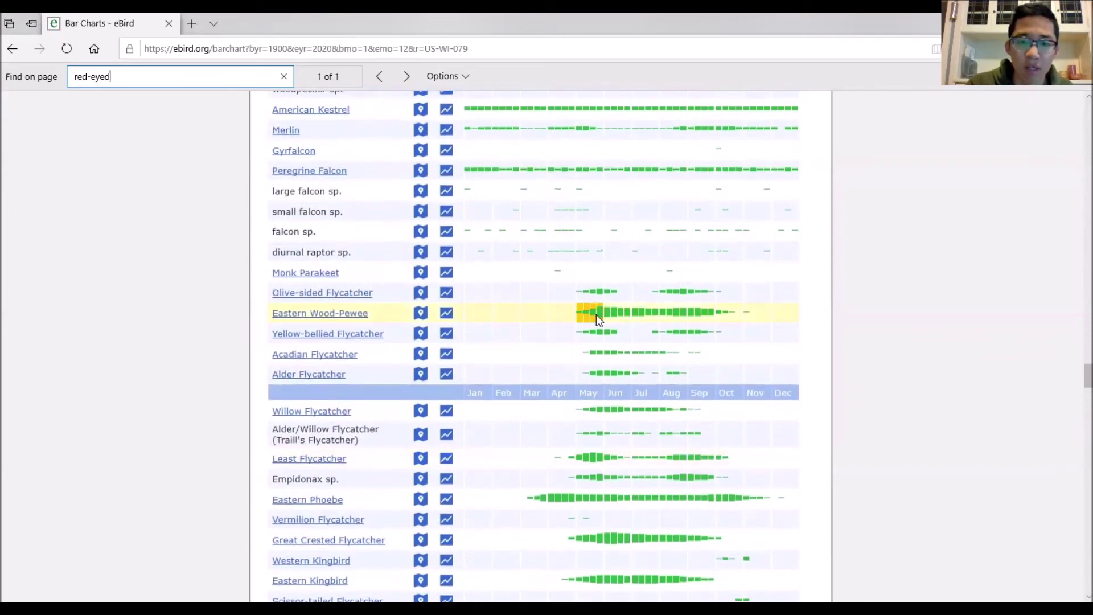
scroll(595, 316, down, 5)
scroll(593, 330, up, 2)
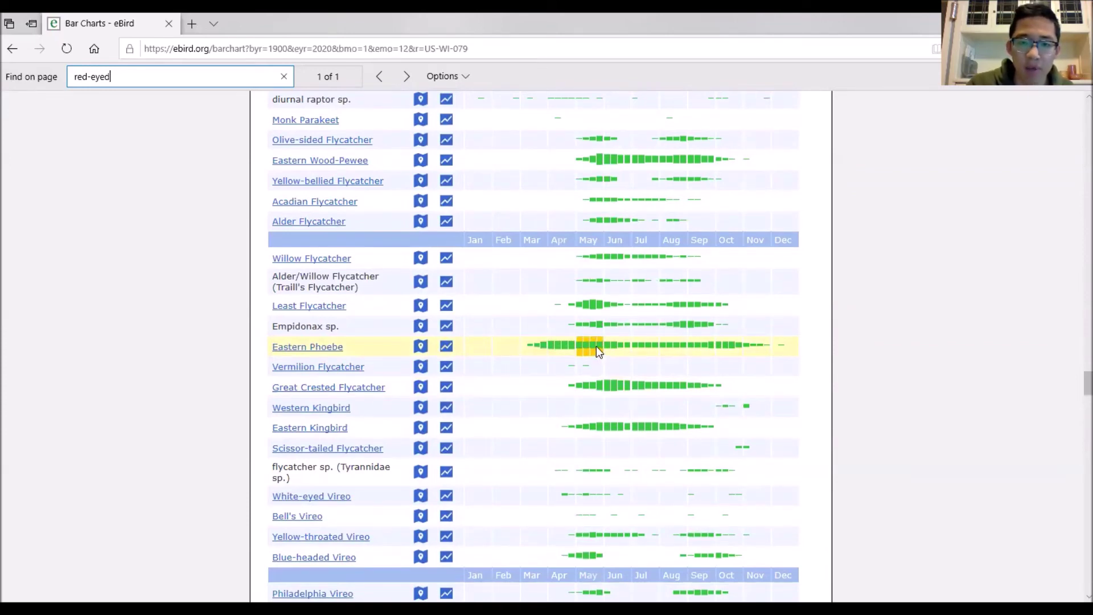
scroll(596, 349, down, 10)
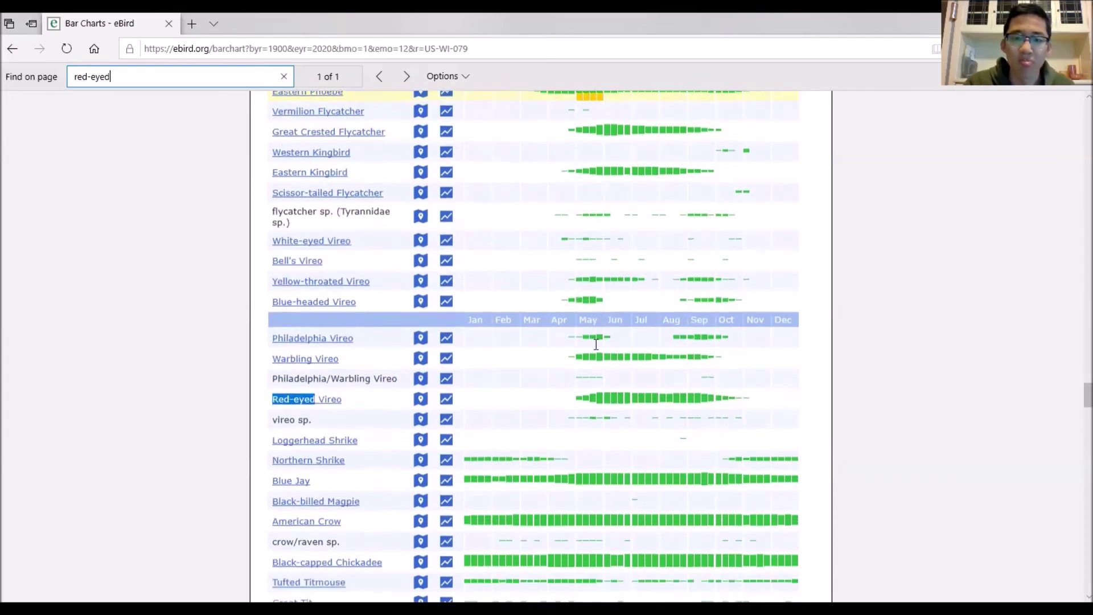
- Examine the spring occurrence bars of the swallows, kinglets and wrens
scroll(596, 345, down, 3)
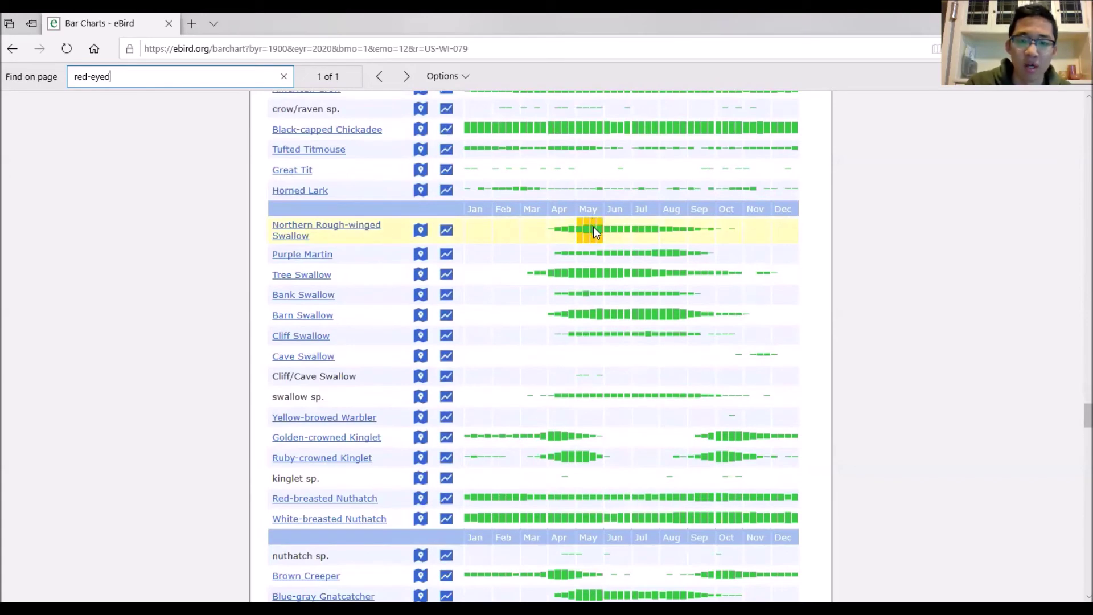
scroll(593, 226, down, 4)
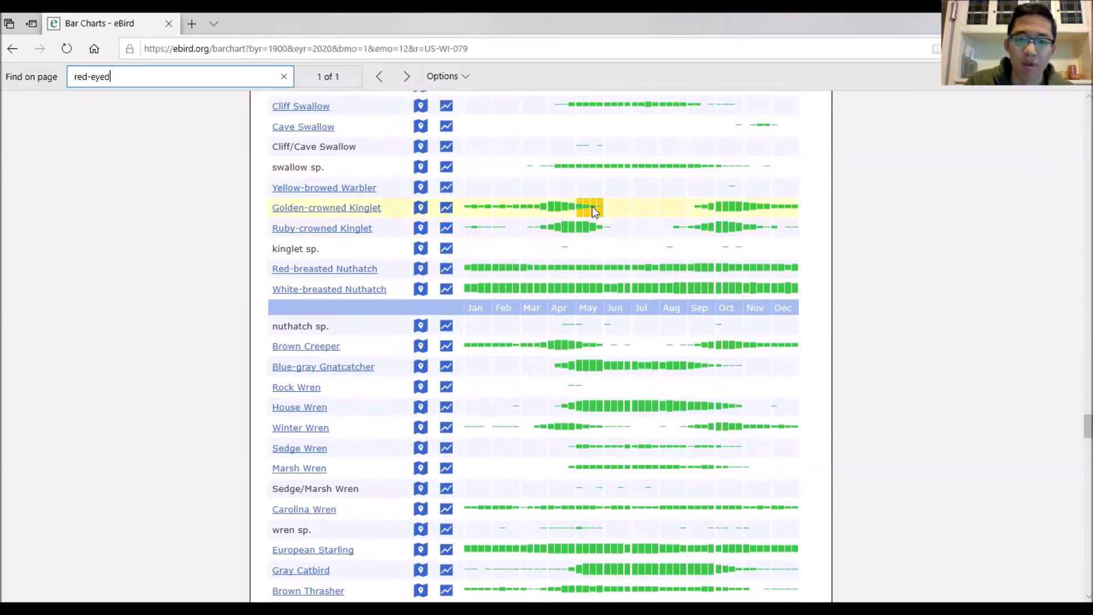
scroll(591, 208, down, 3)
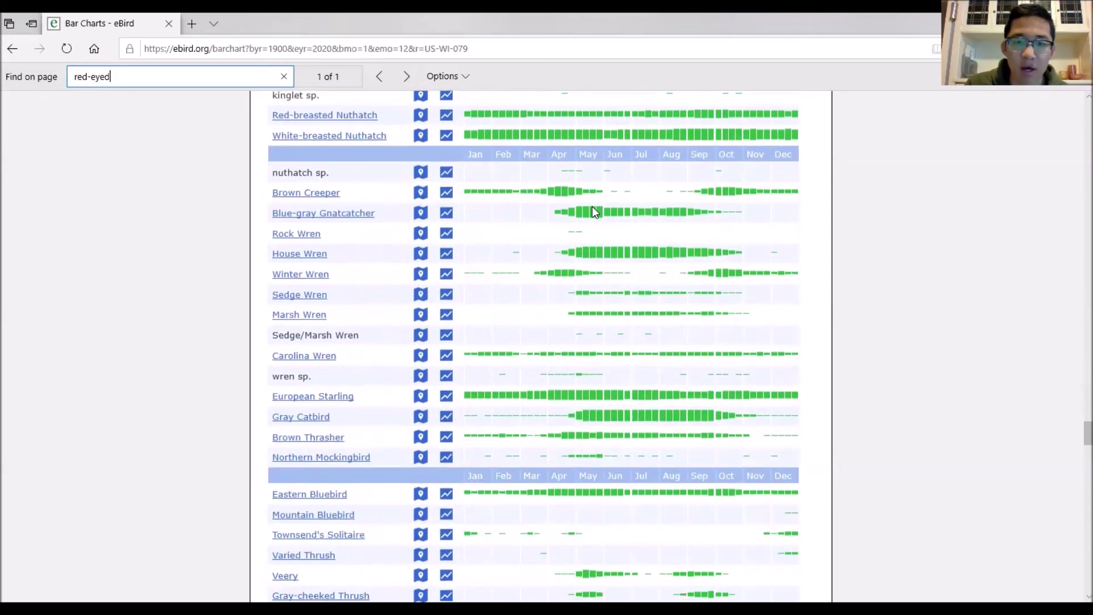
scroll(591, 212, down, 2)
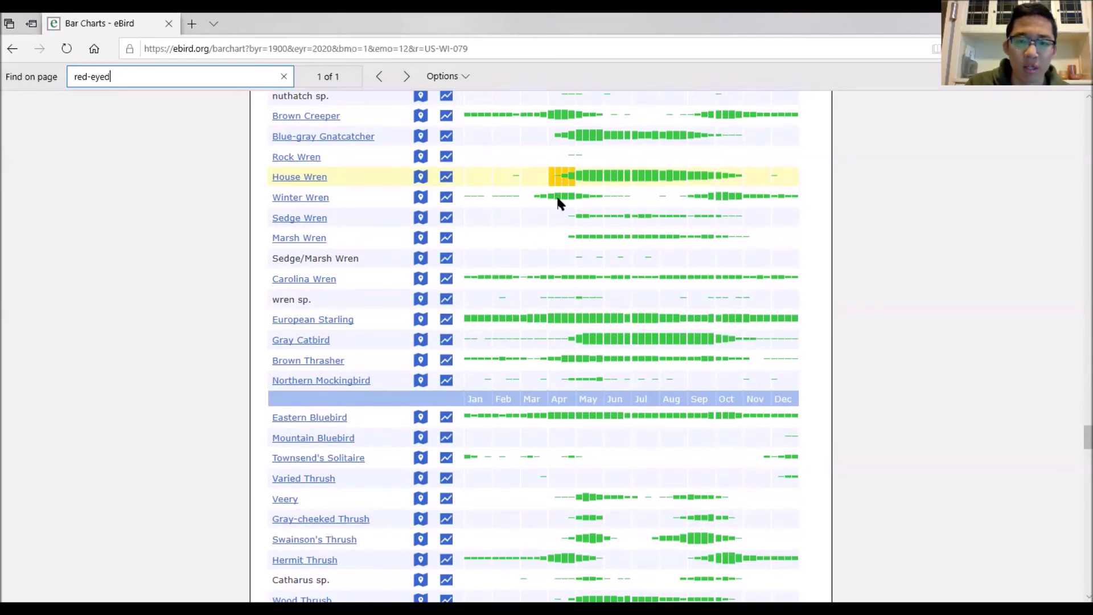
scroll(558, 228, up, 1)
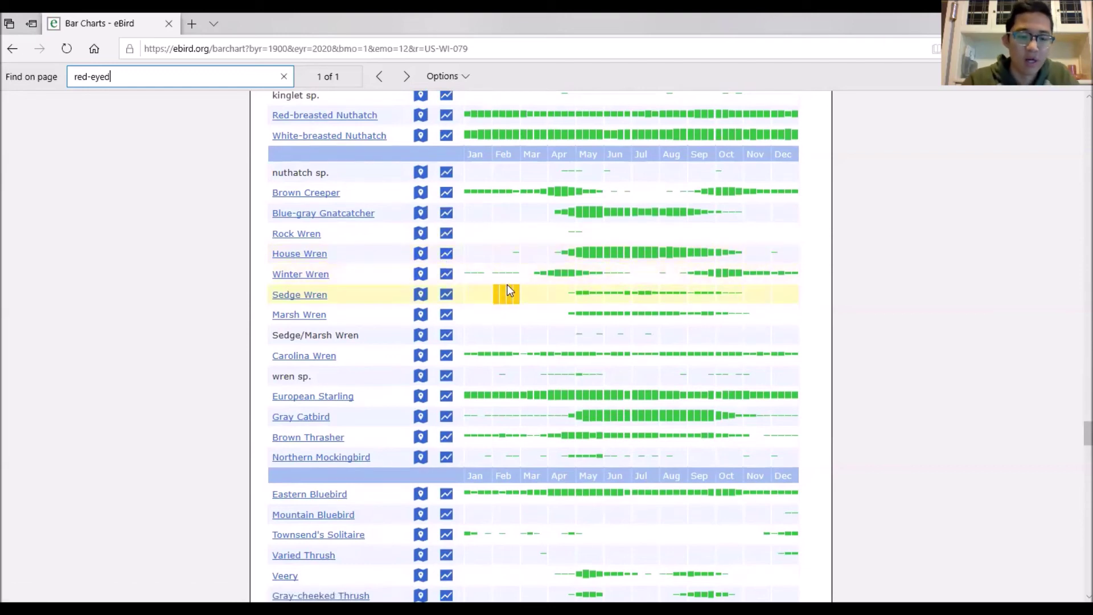
- Find "baltim" in the bar chart and open the line graph for Baltimore Oriole
key(Return)
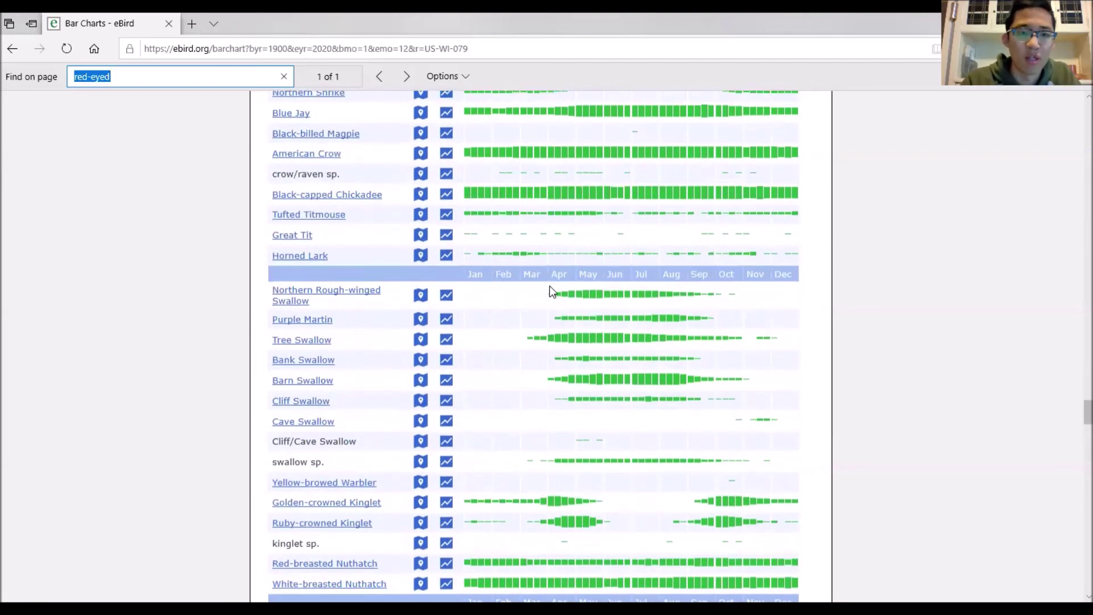
text(b)
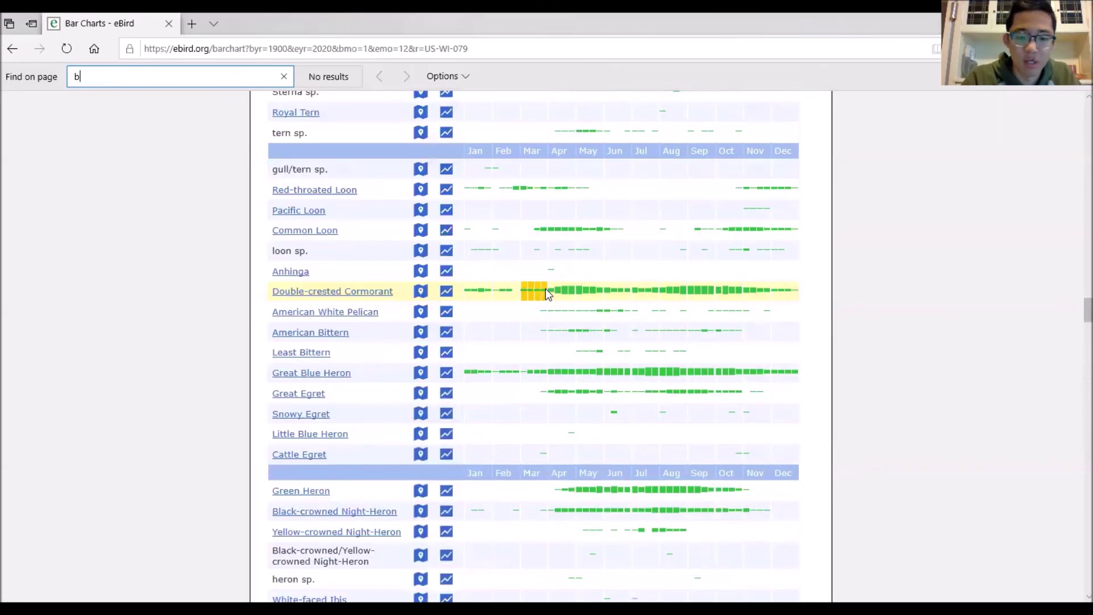
text(altim)
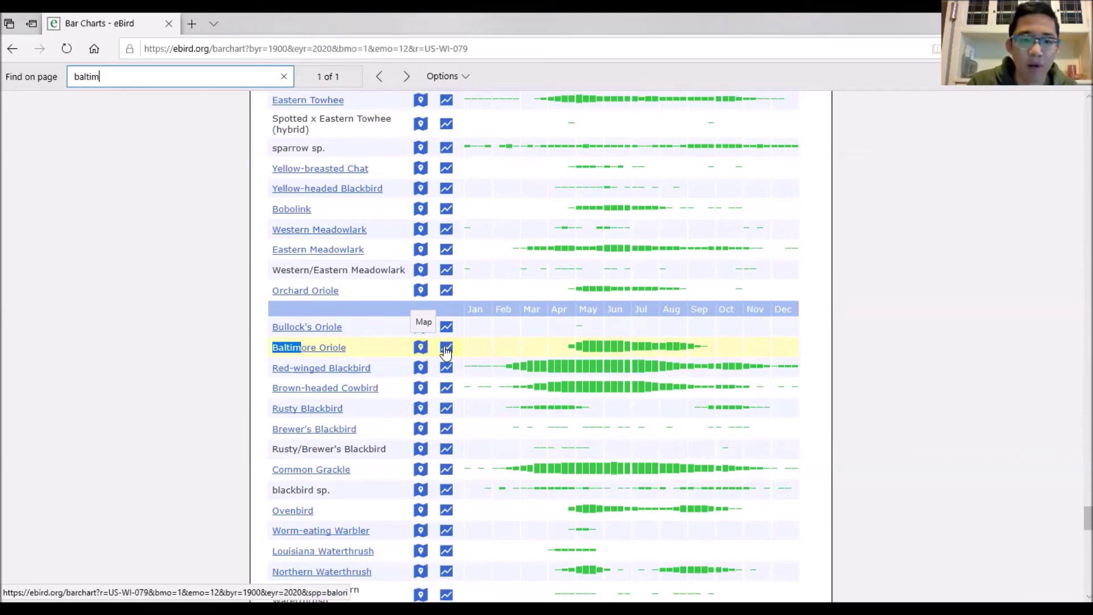
click(445, 348)
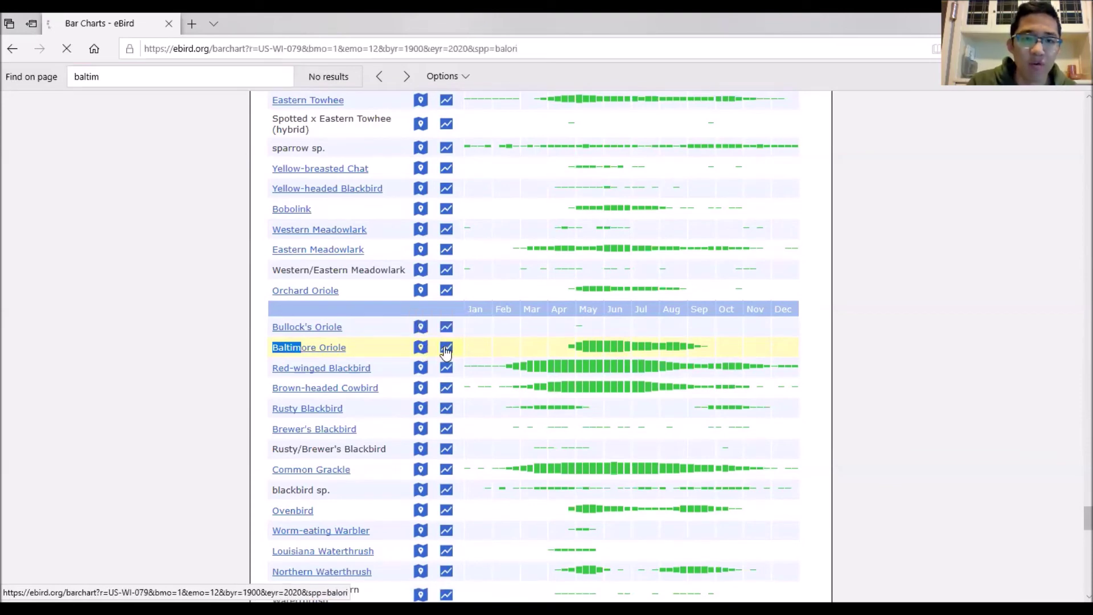
- Examine the weekly frequency graph of Baltimore Oriole in Milwaukee, including the week starting 4/15
scroll(159, 296, down, 4)
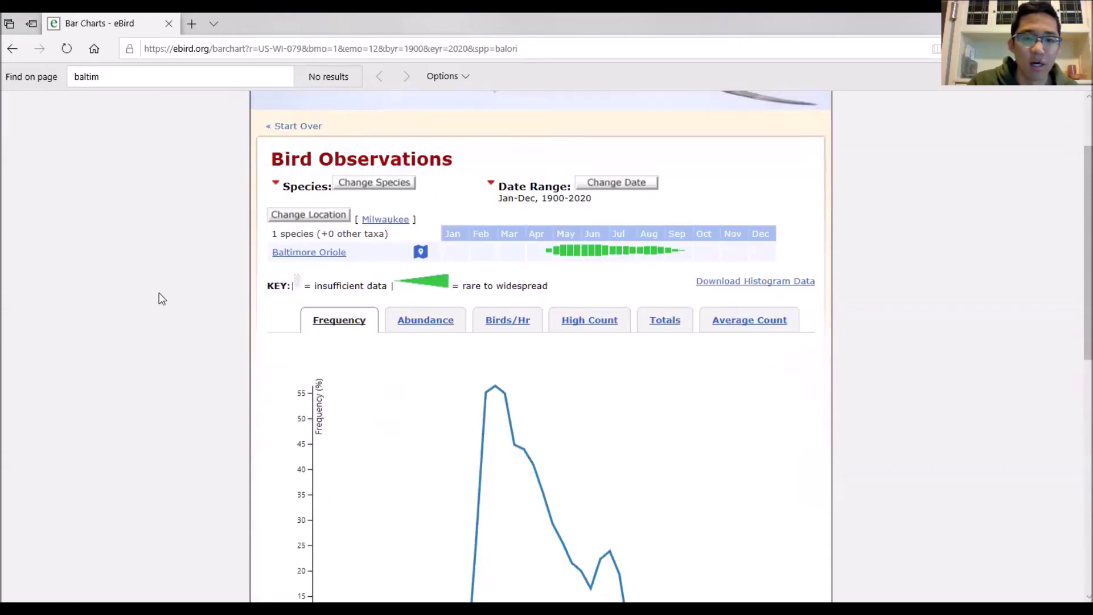
scroll(189, 279, up, 1)
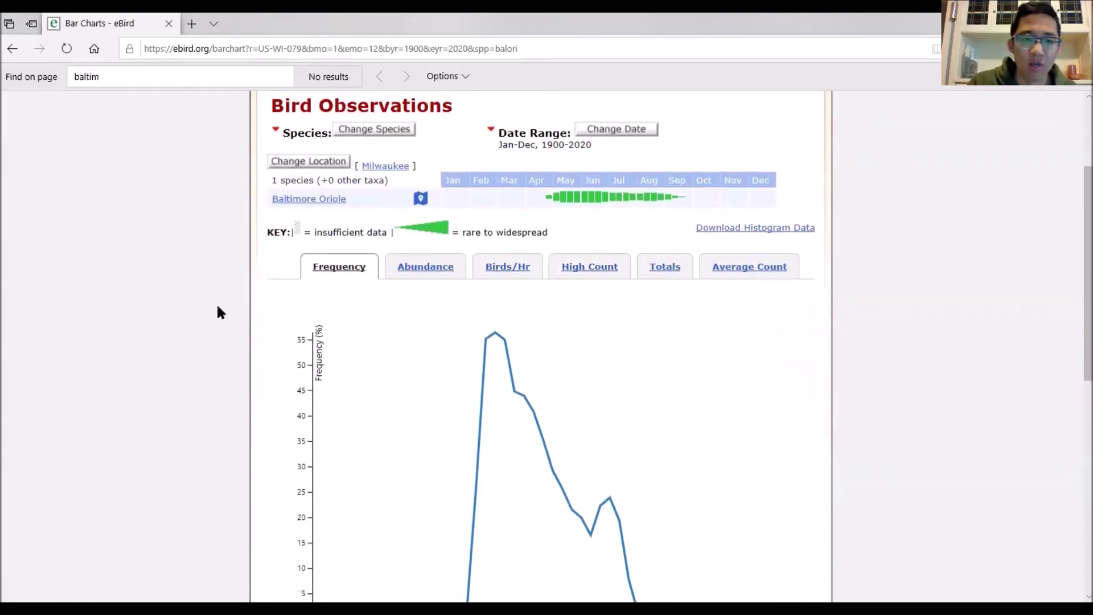
scroll(210, 310, down, 4)
scroll(210, 311, up, 1)
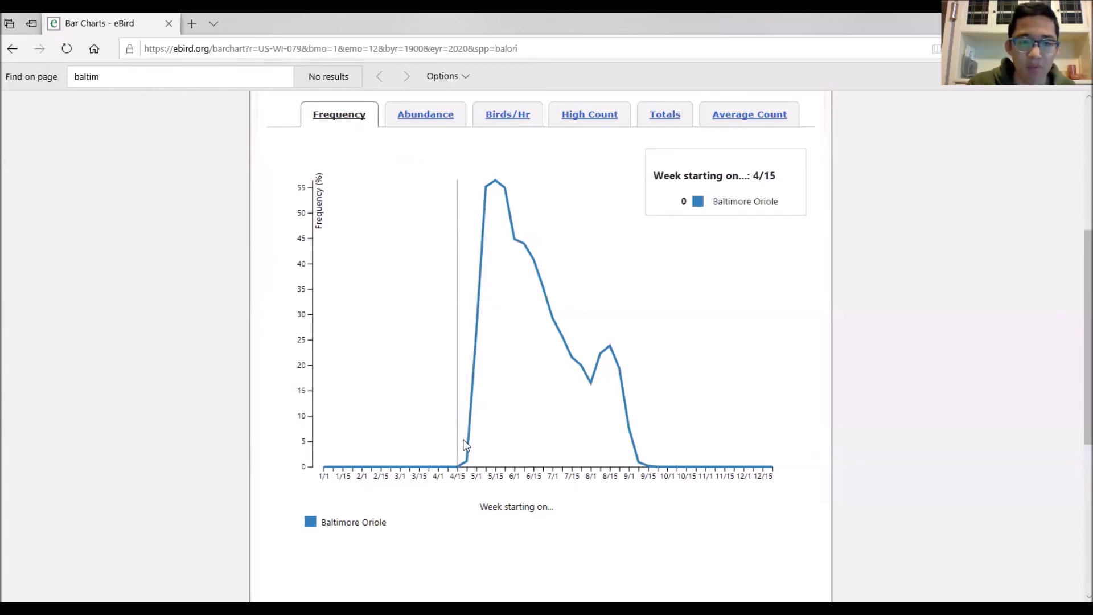
- Show the Abundance graph for Baltimore Oriole and read its value for the week starting 5/8
scroll(464, 444, up, 1)
scroll(429, 297, up, 1)
click(429, 268)
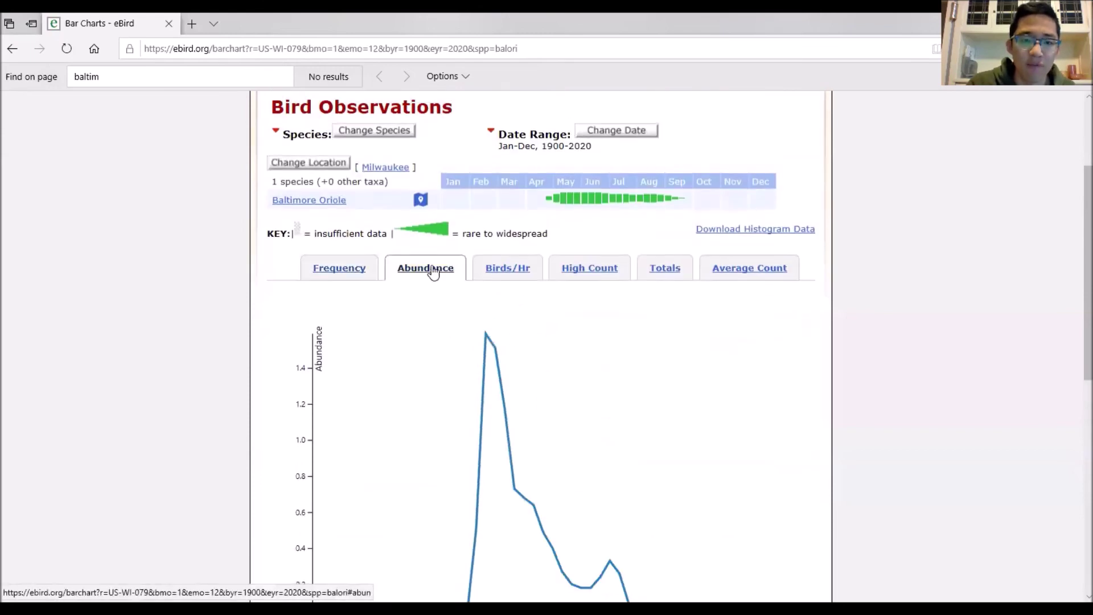
scroll(438, 330, down, 1)
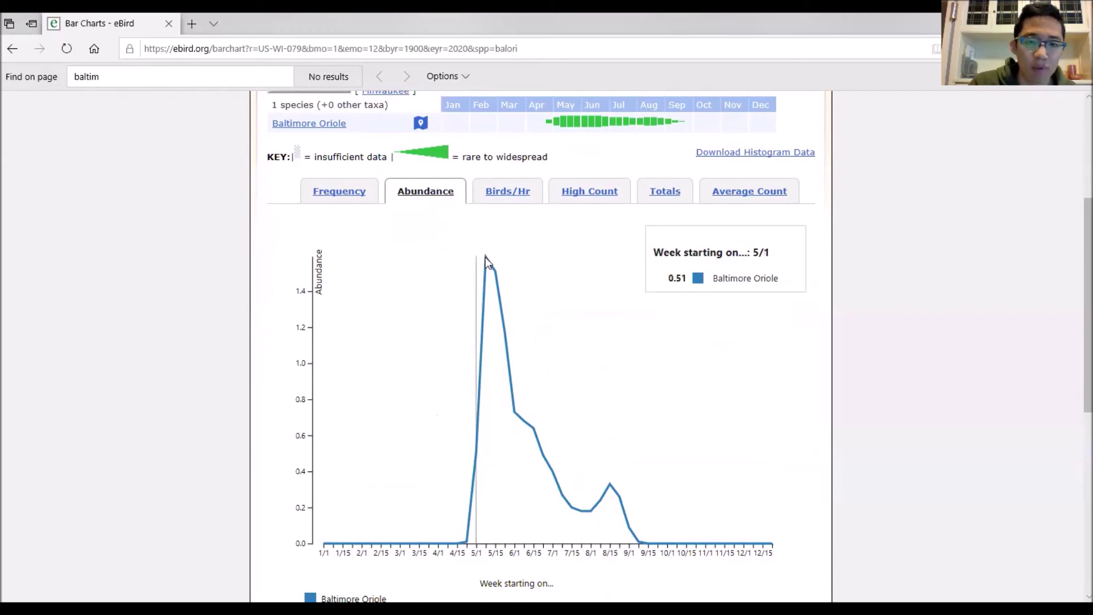
mouse_move(487, 259)
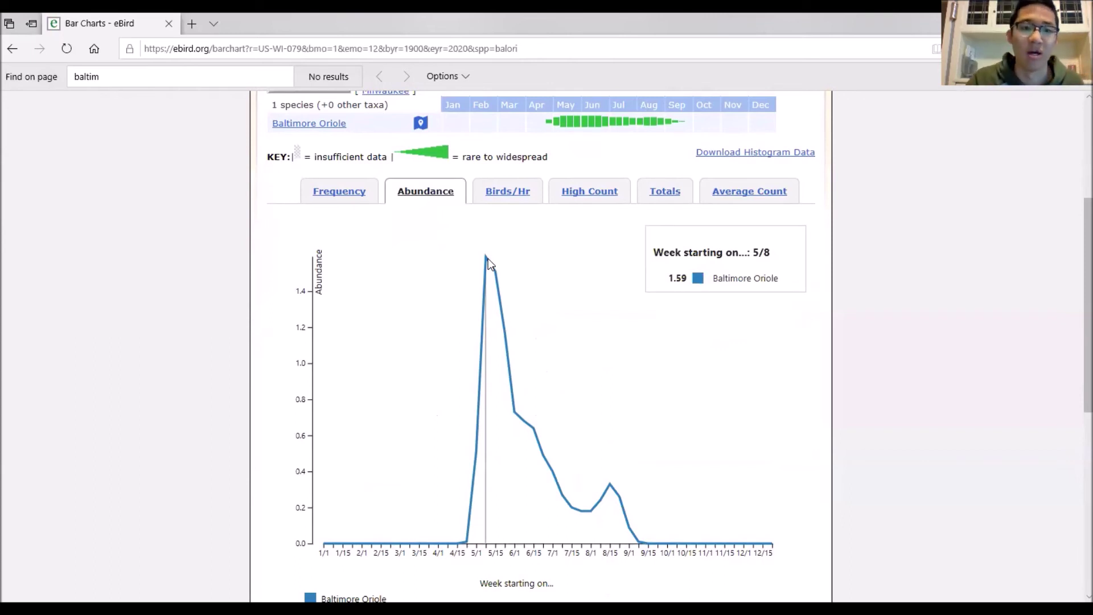
scroll(501, 290, up, 3)
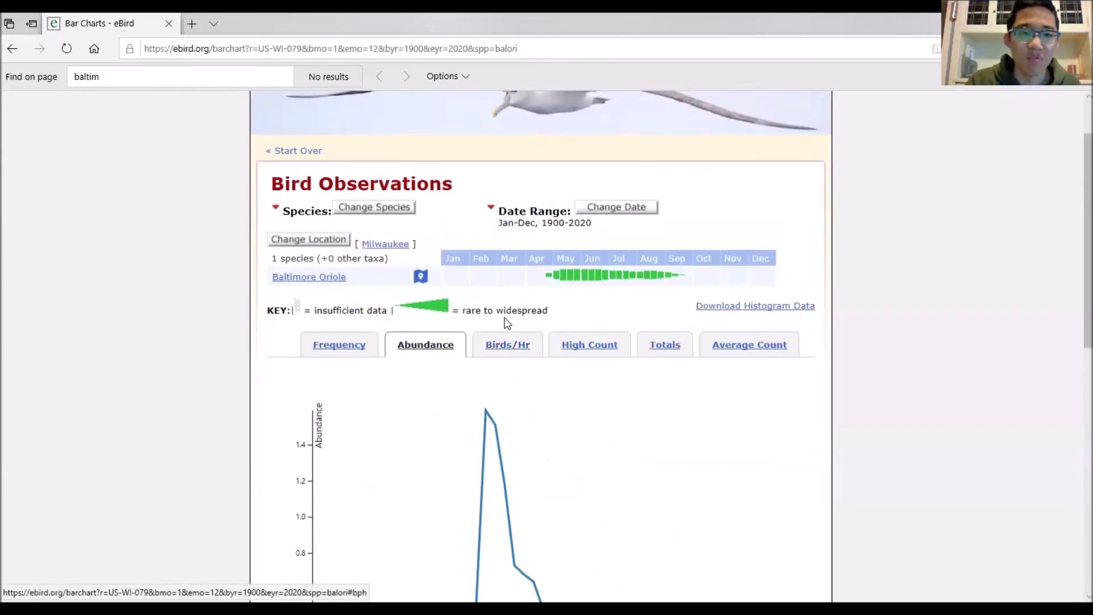